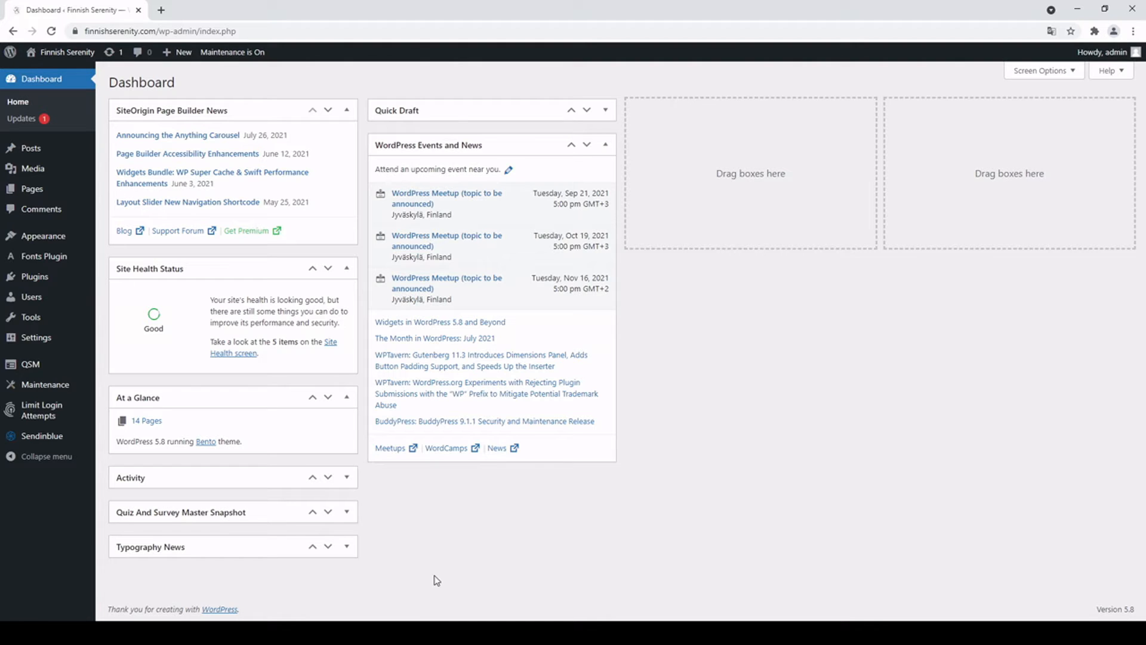
Step: Open the General settings and review the site title, tagline, addresses, language, timezone, date and time format options
{"action": "mouse_move", "coordinate": [65, 347]}
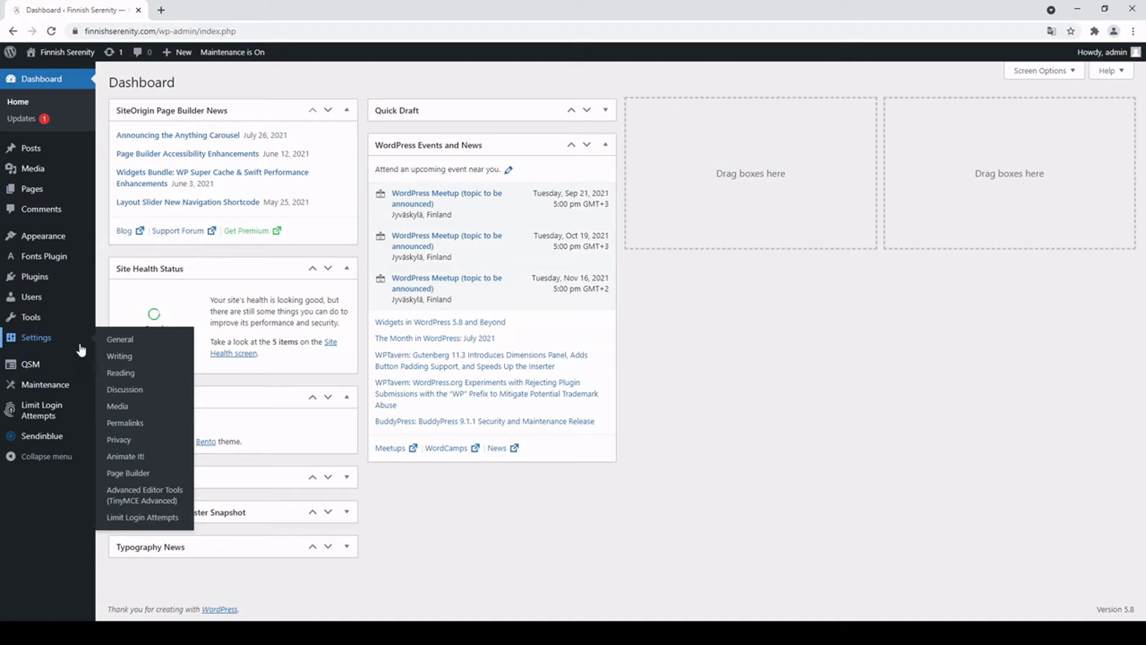
{"action": "left_click", "coordinate": [128, 341]}
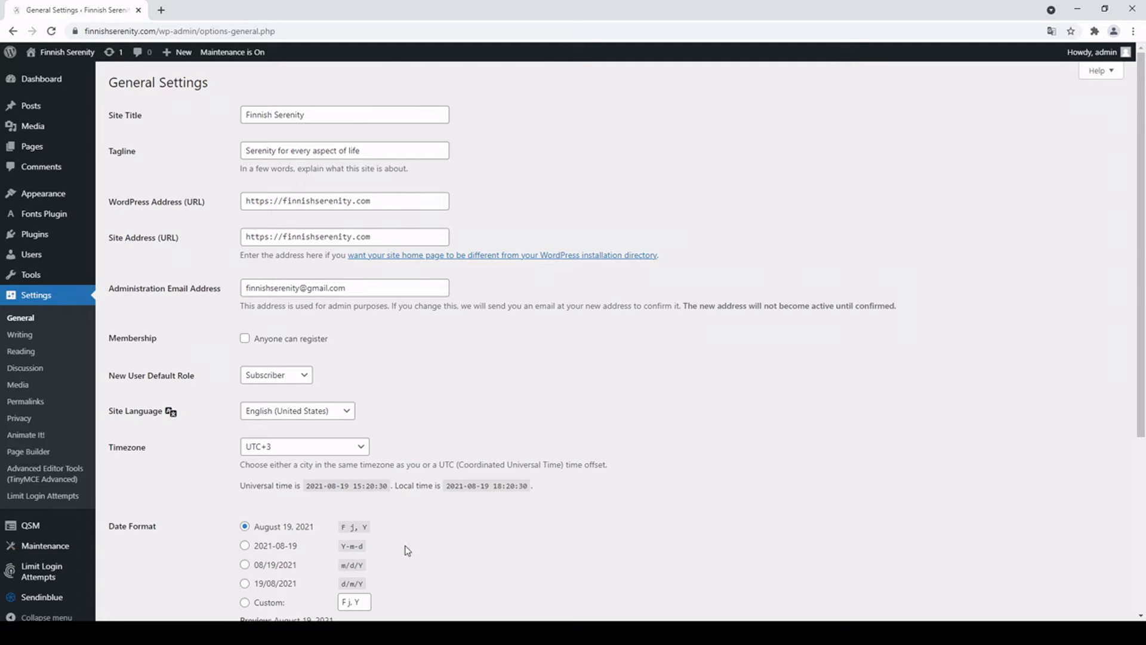
{"action": "scroll", "coordinate": [528, 500], "scroll_direction": "down", "scroll_amount": 1}
{"action": "scroll", "coordinate": [511, 507], "scroll_direction": "down", "scroll_amount": 2}
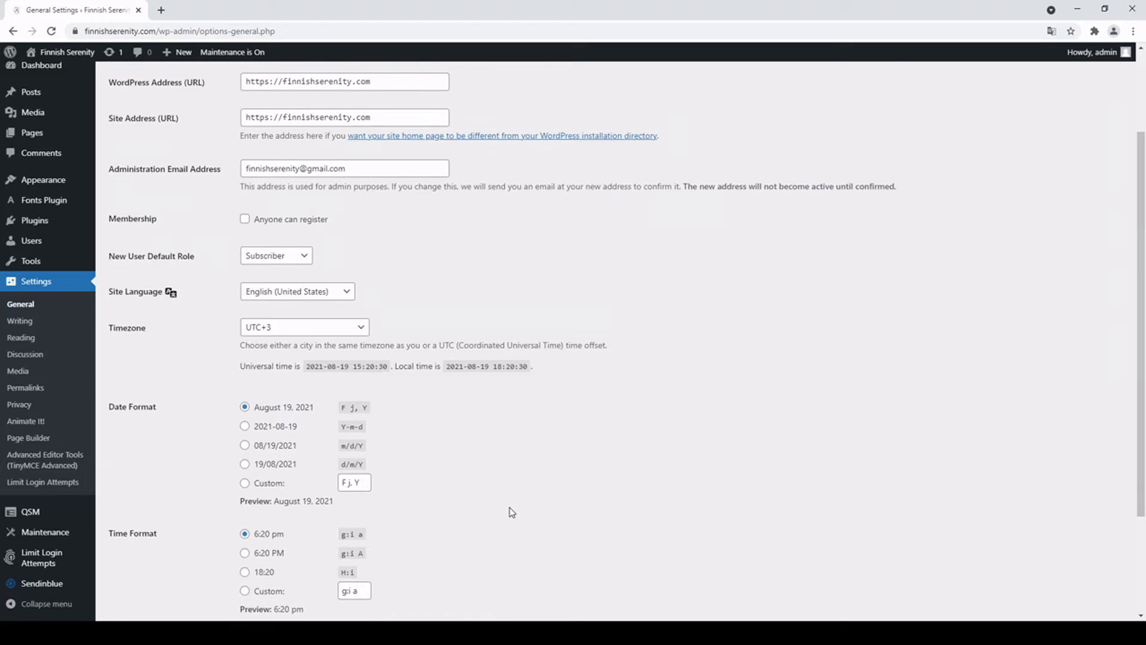
{"action": "scroll", "coordinate": [512, 513], "scroll_direction": "down", "scroll_amount": 1}
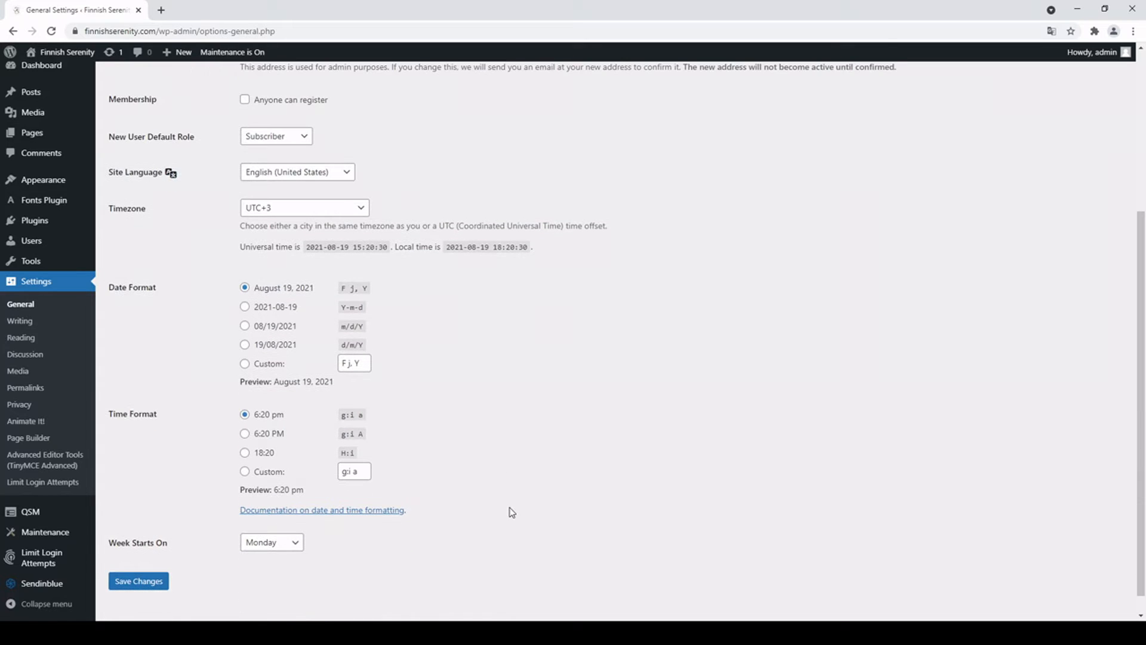
{"action": "scroll", "coordinate": [512, 513], "scroll_direction": "up", "scroll_amount": 4}
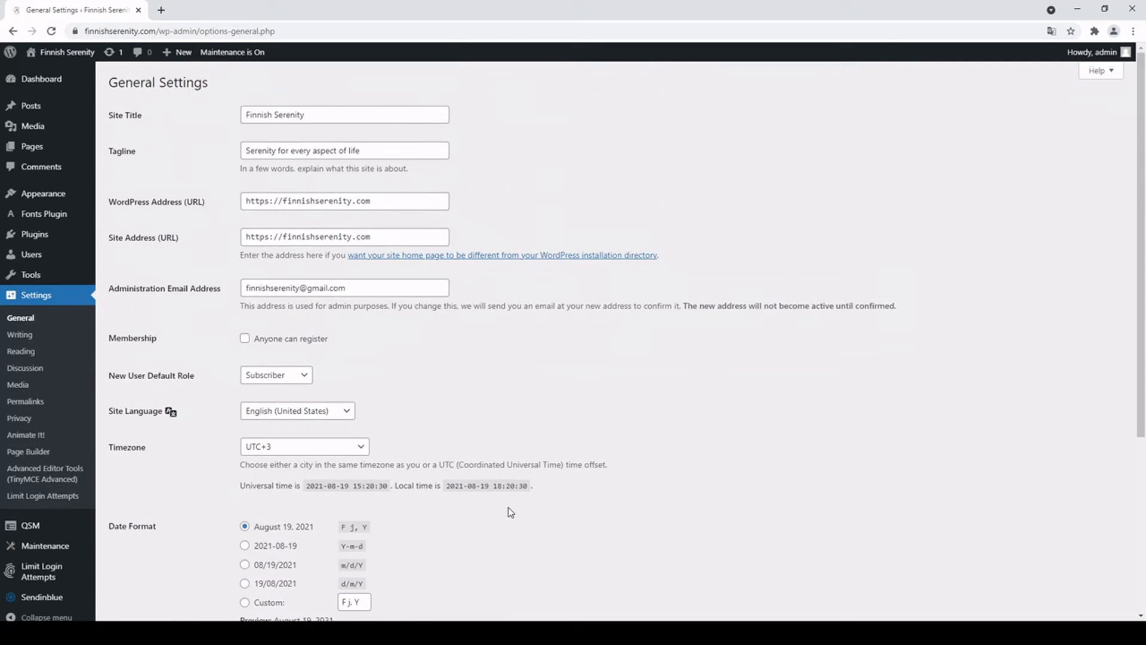
{"action": "scroll", "coordinate": [501, 502], "scroll_direction": "down", "scroll_amount": 4}
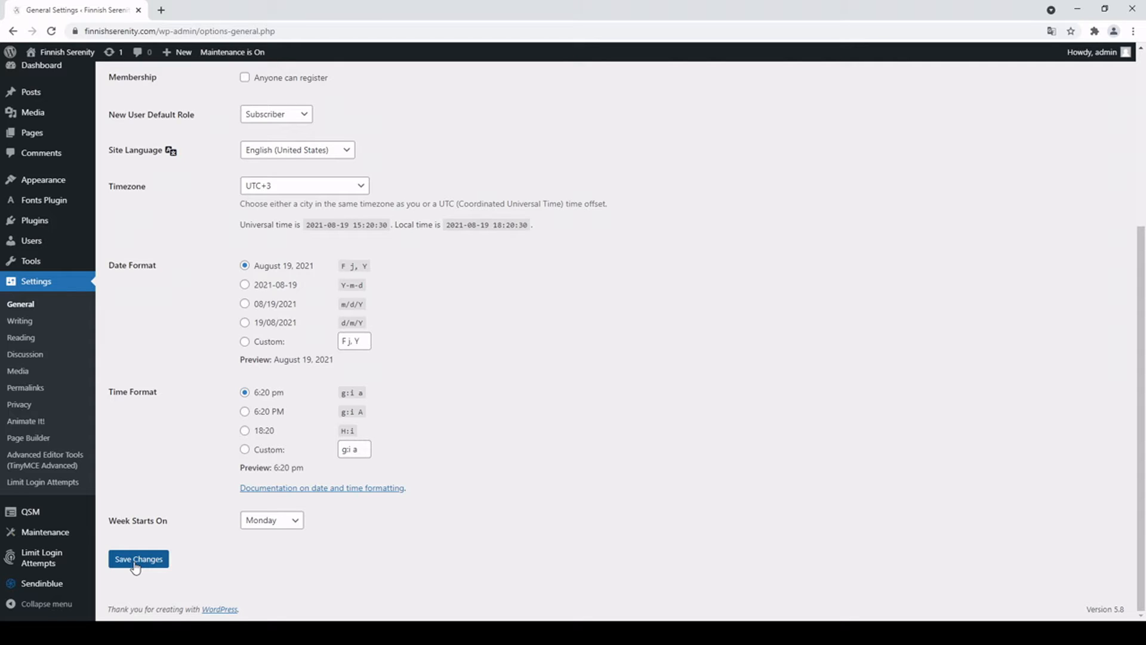
Step: Open the list of installed plugins and look through the plugins and their descriptions
{"action": "mouse_move", "coordinate": [53, 226]}
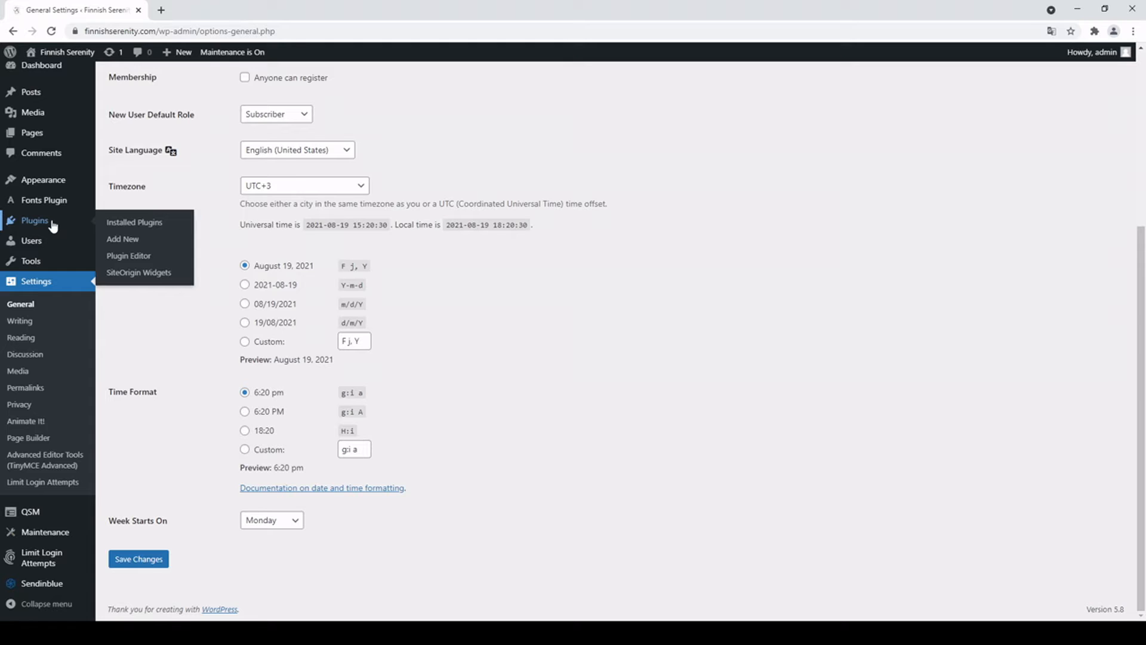
{"action": "left_click", "coordinate": [52, 225]}
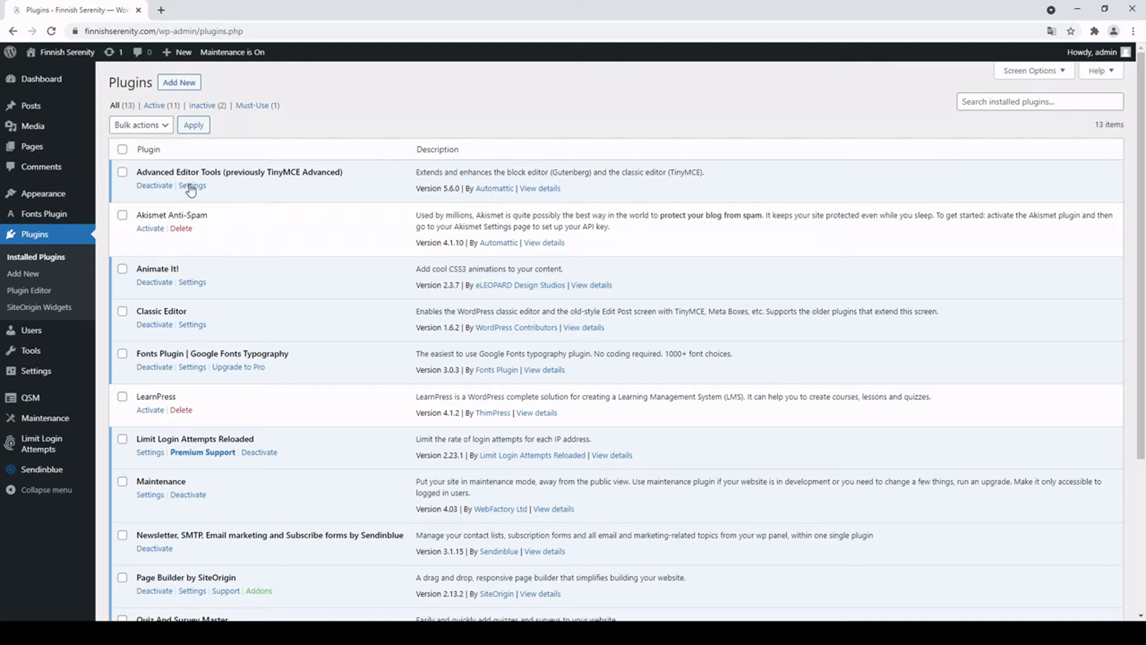
{"action": "left_click", "coordinate": [140, 125]}
{"action": "left_click", "coordinate": [394, 119]}
{"action": "scroll", "coordinate": [330, 323], "scroll_direction": "down", "scroll_amount": 2}
{"action": "scroll", "coordinate": [330, 325], "scroll_direction": "down", "scroll_amount": 2}
{"action": "scroll", "coordinate": [328, 333], "scroll_direction": "up", "scroll_amount": 4}
Step: Go to adding new plugins and search the plugin directory for "advanced editor tools"
{"action": "left_click", "coordinate": [25, 275]}
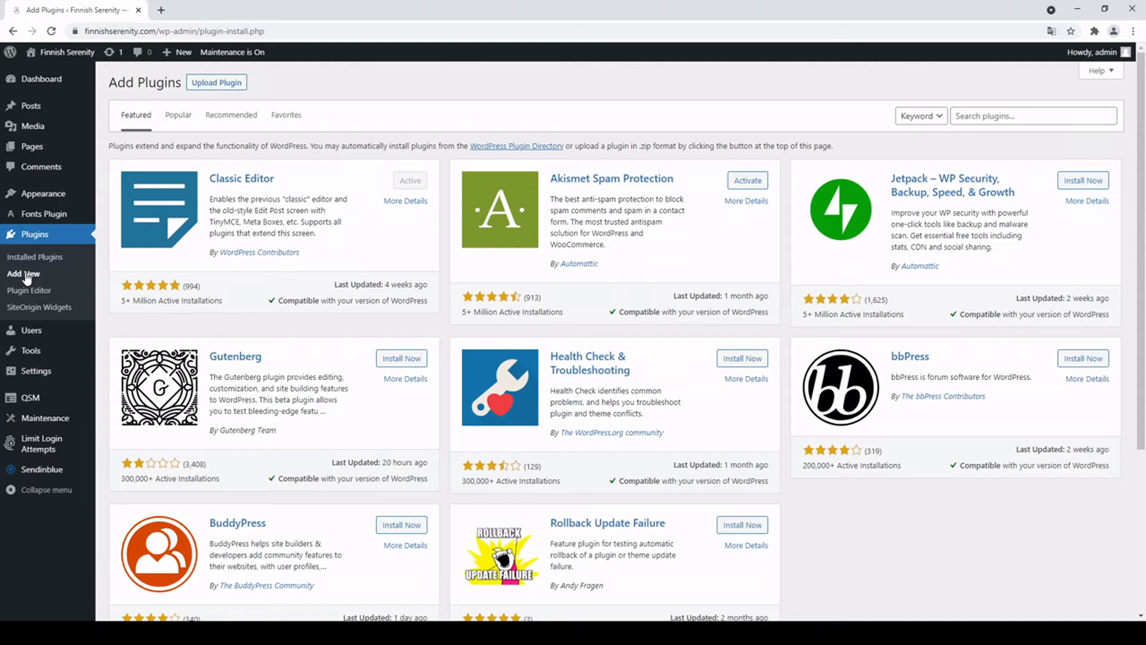
{"action": "left_click", "coordinate": [993, 114]}
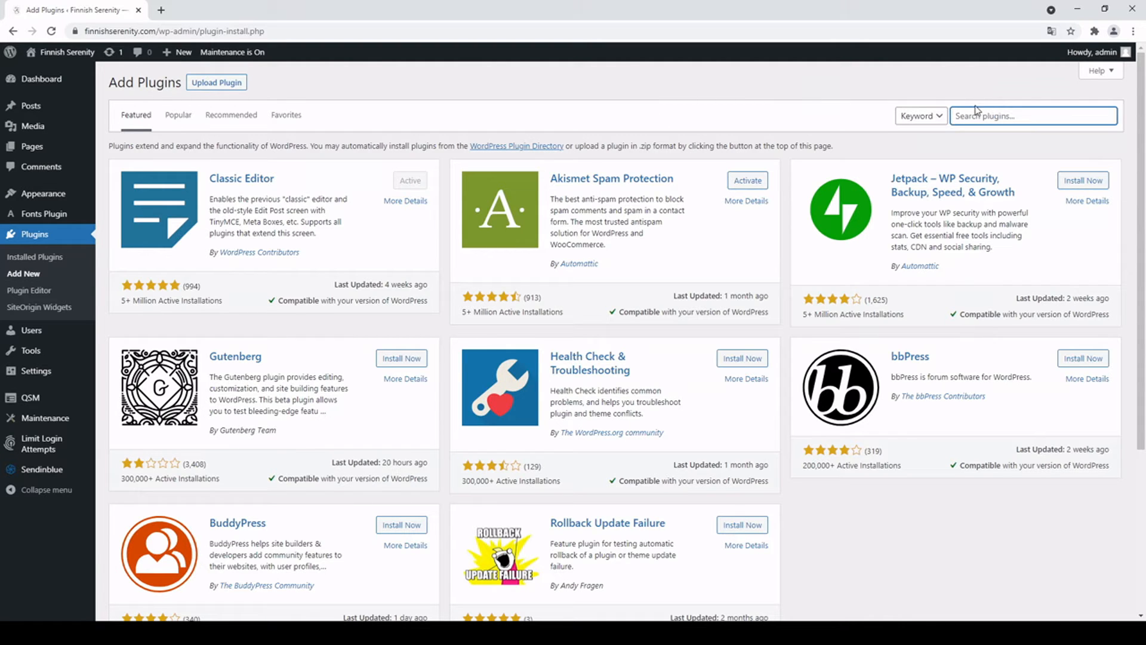
{"action": "type", "text": "advanced editor tools"}
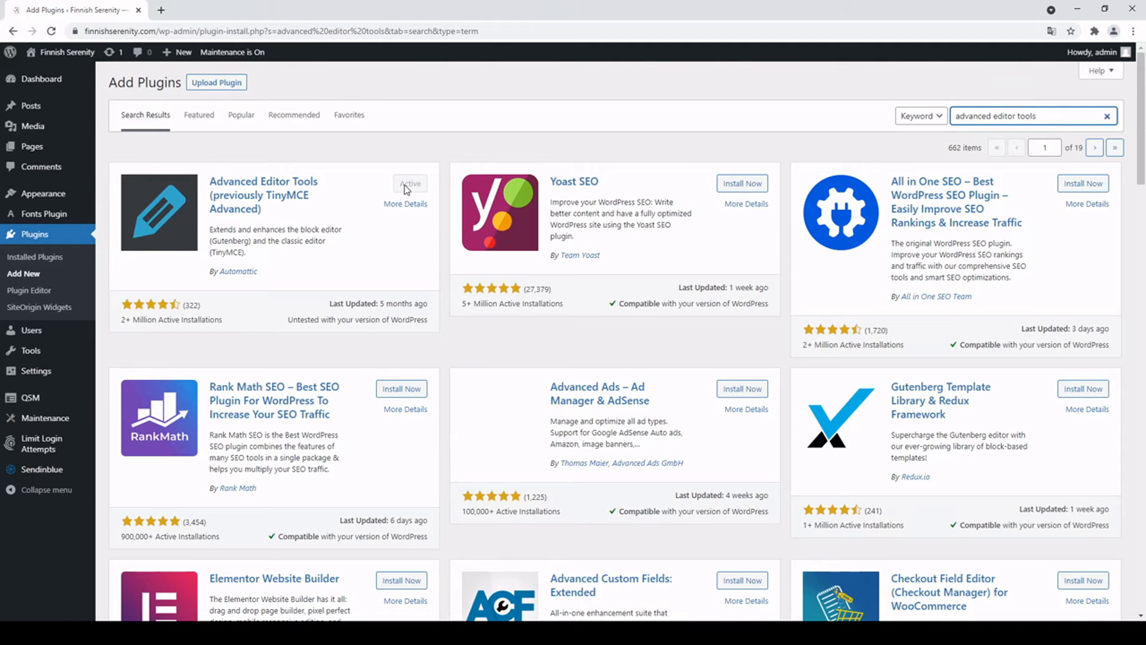
Step: Search the plugin directory for "siteorigin" and for "classic editor"
{"action": "left_click_drag", "start_coordinate": [1045, 116], "coordinate": [930, 123]}
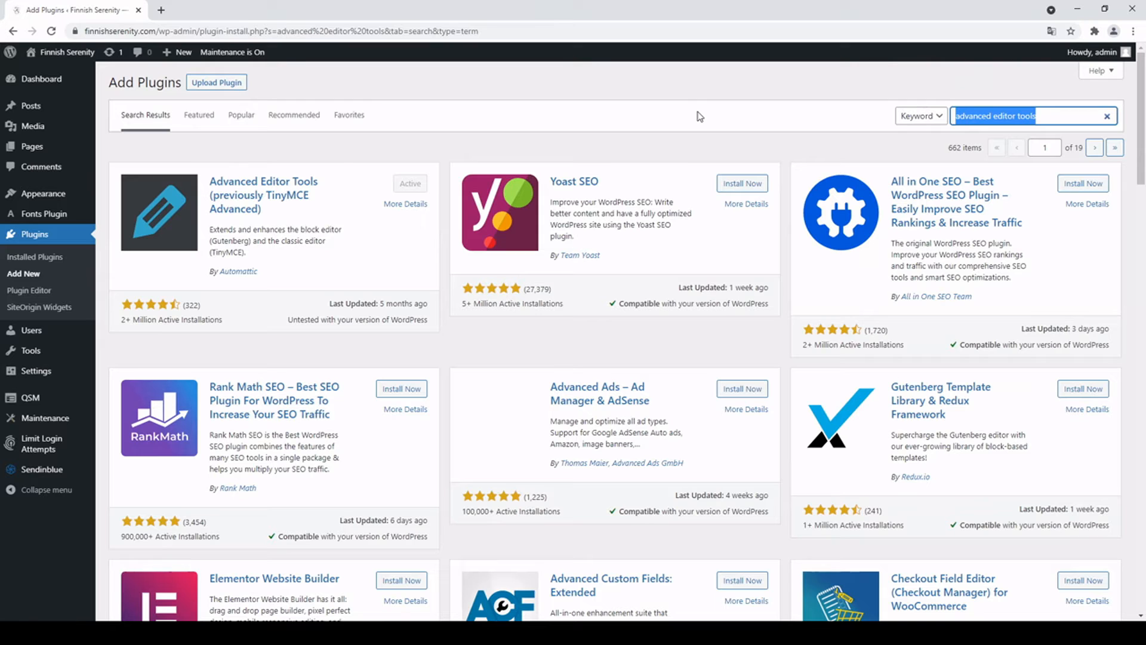
{"action": "type", "text": "siteor"}
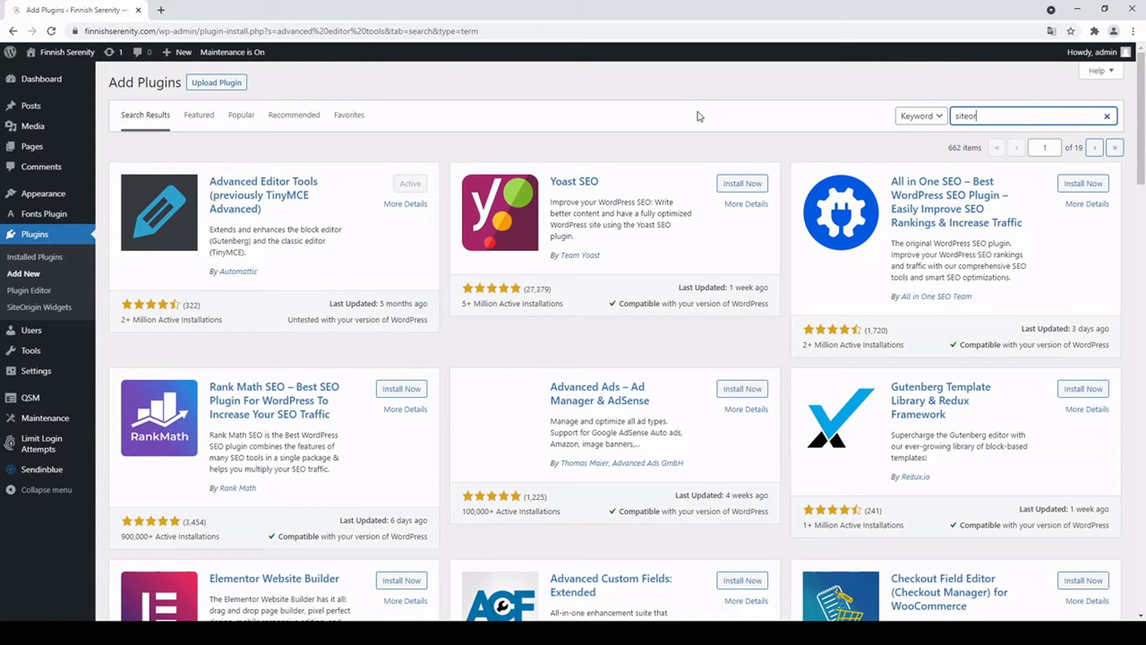
{"action": "type", "text": "igin"}
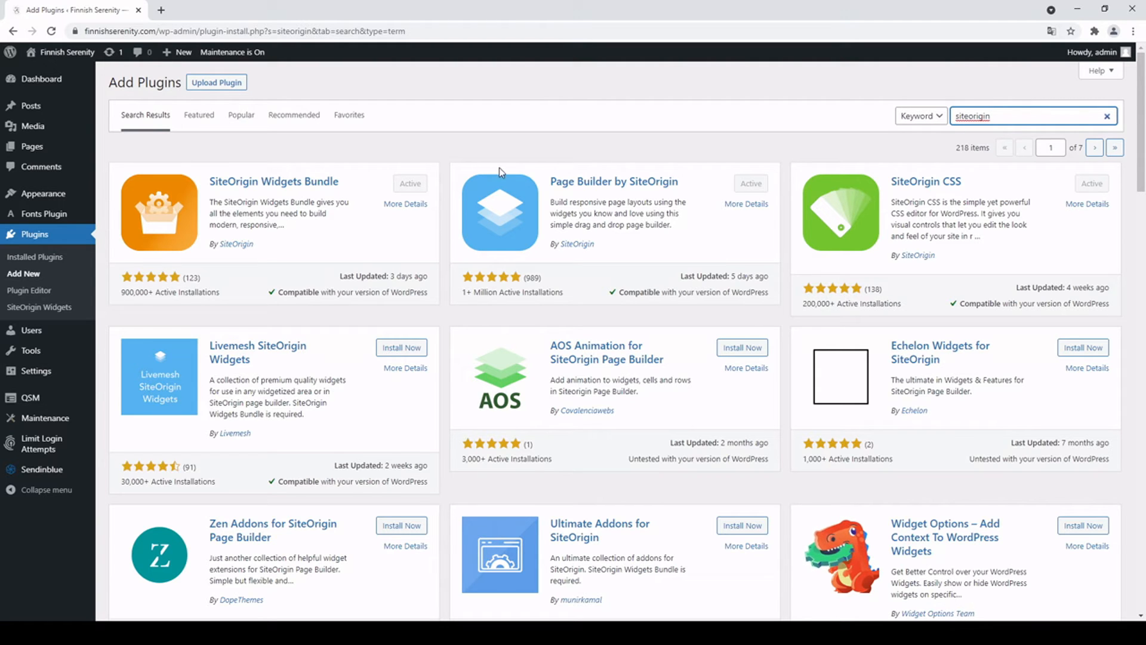
{"action": "left_click_drag", "start_coordinate": [1011, 116], "coordinate": [930, 120]}
{"action": "type", "text": "classic edito"}
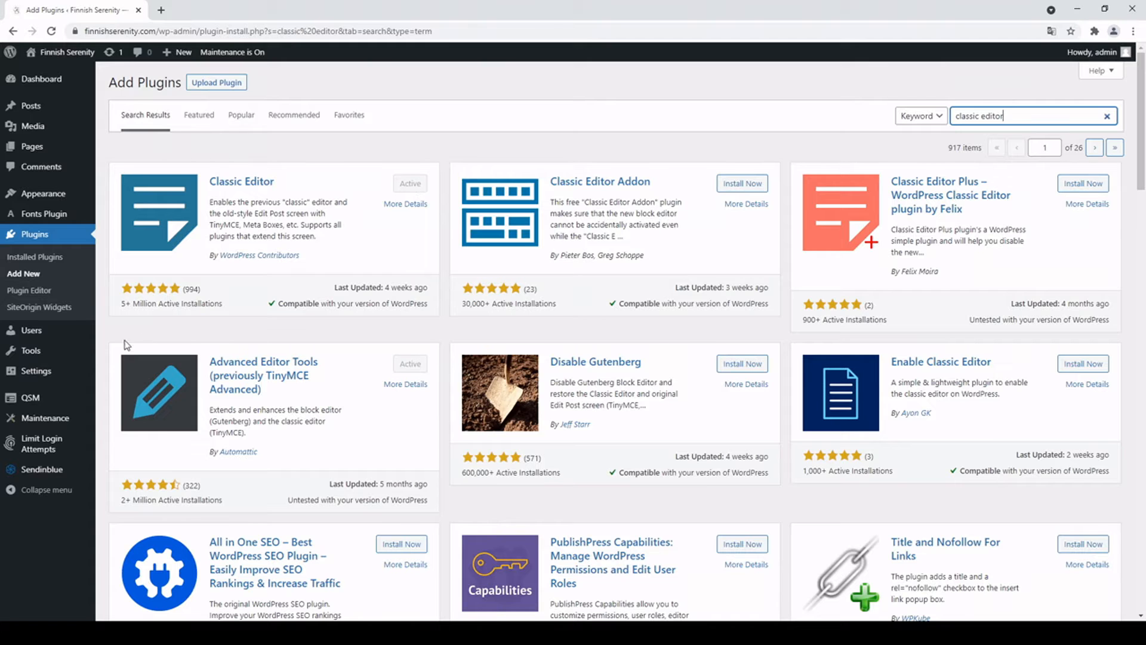
Step: Open the SiteOrigin Page Builder settings and review the General and Widgets options
{"action": "mouse_move", "coordinate": [61, 375]}
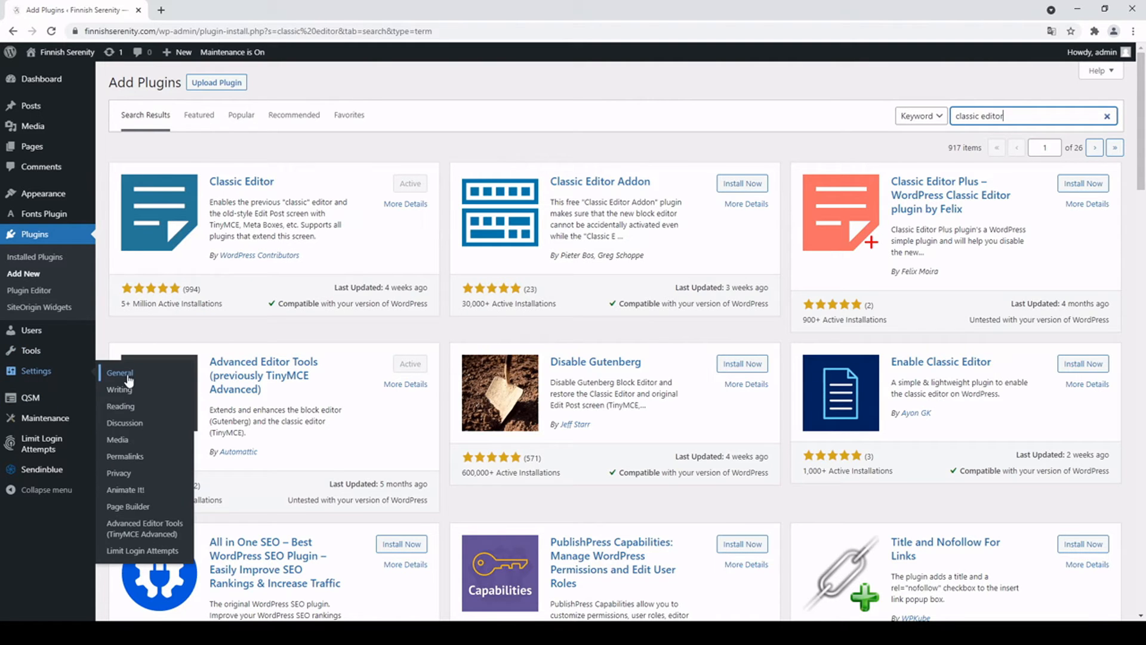
{"action": "left_click", "coordinate": [136, 513]}
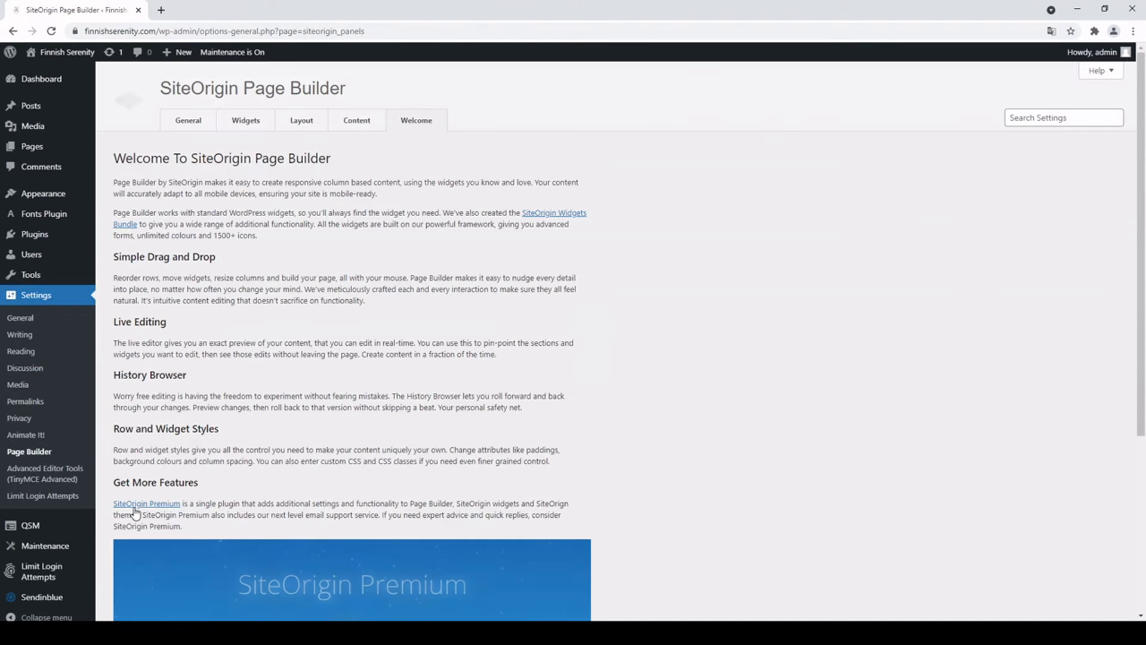
{"action": "left_click", "coordinate": [188, 127]}
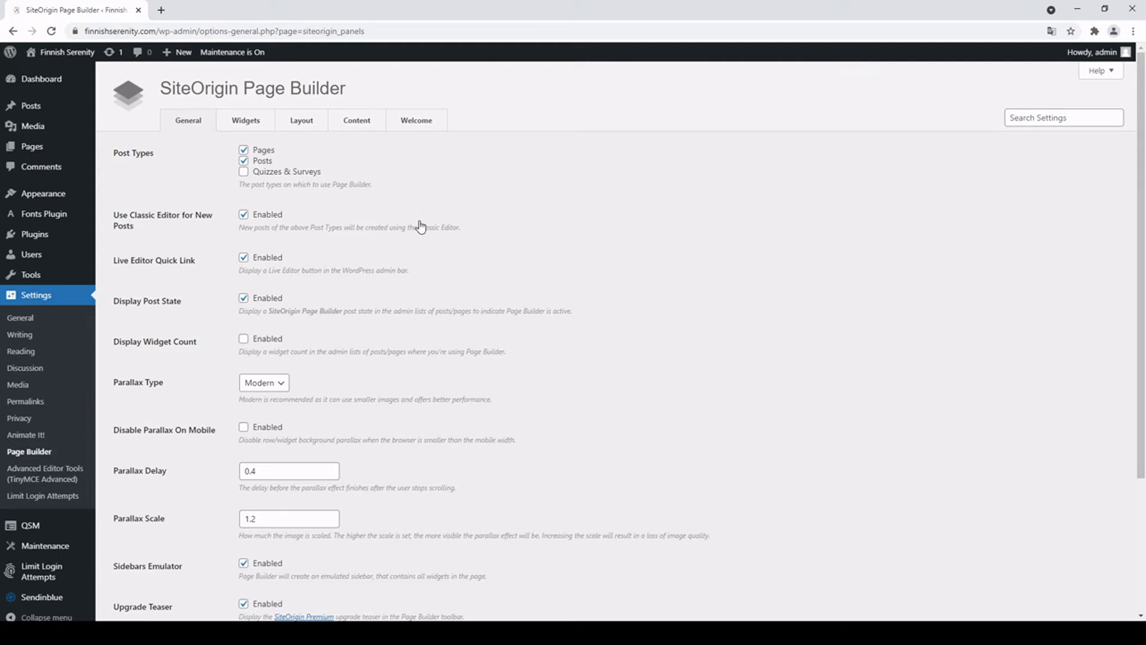
{"action": "scroll", "coordinate": [420, 219], "scroll_direction": "down", "scroll_amount": 3}
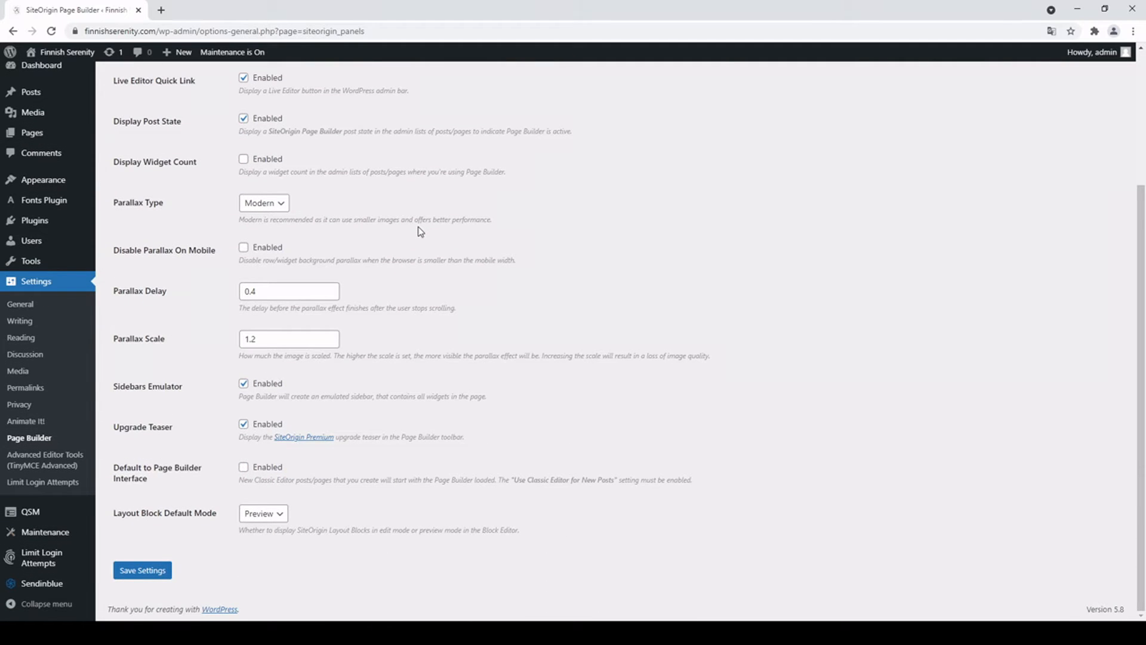
{"action": "scroll", "coordinate": [420, 231], "scroll_direction": "up", "scroll_amount": 5}
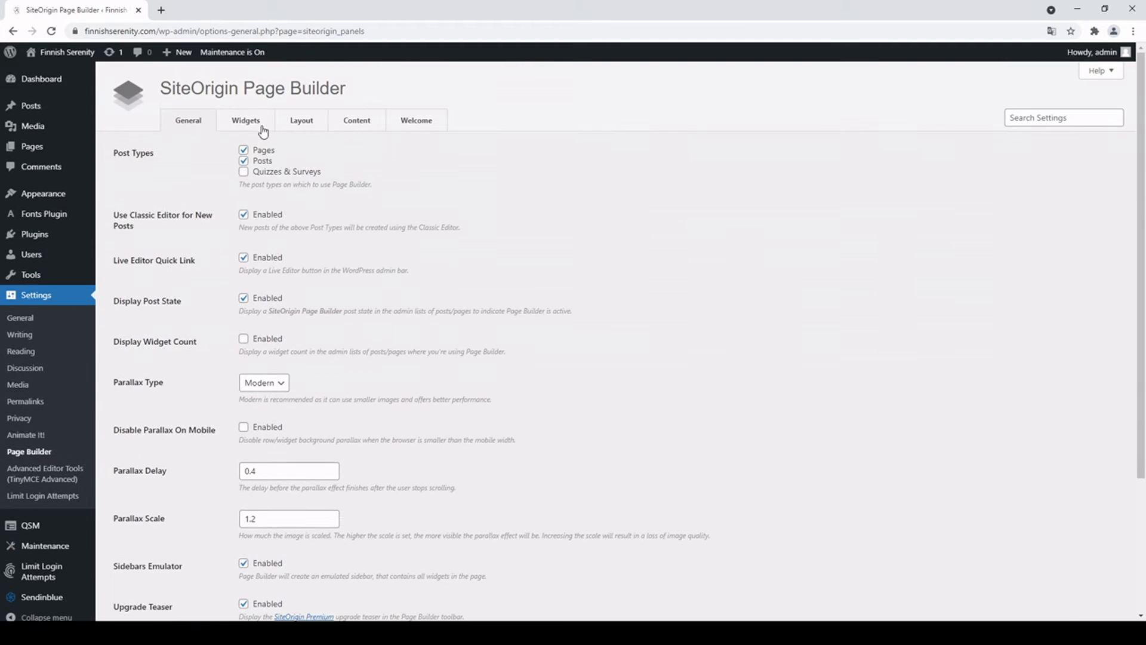
{"action": "left_click", "coordinate": [259, 122]}
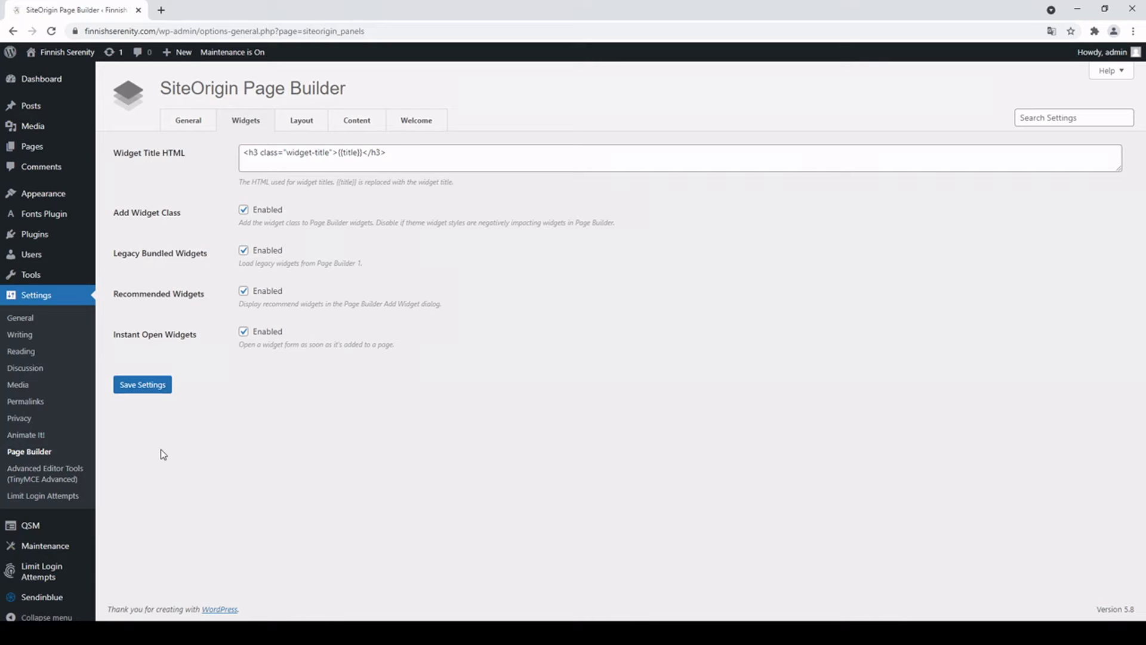
Step: Open the Classic Editor (TinyMCE) toolbar configuration in Advanced Editor Tools and move Formats after Cut among the unused buttons
{"action": "left_click", "coordinate": [89, 474]}
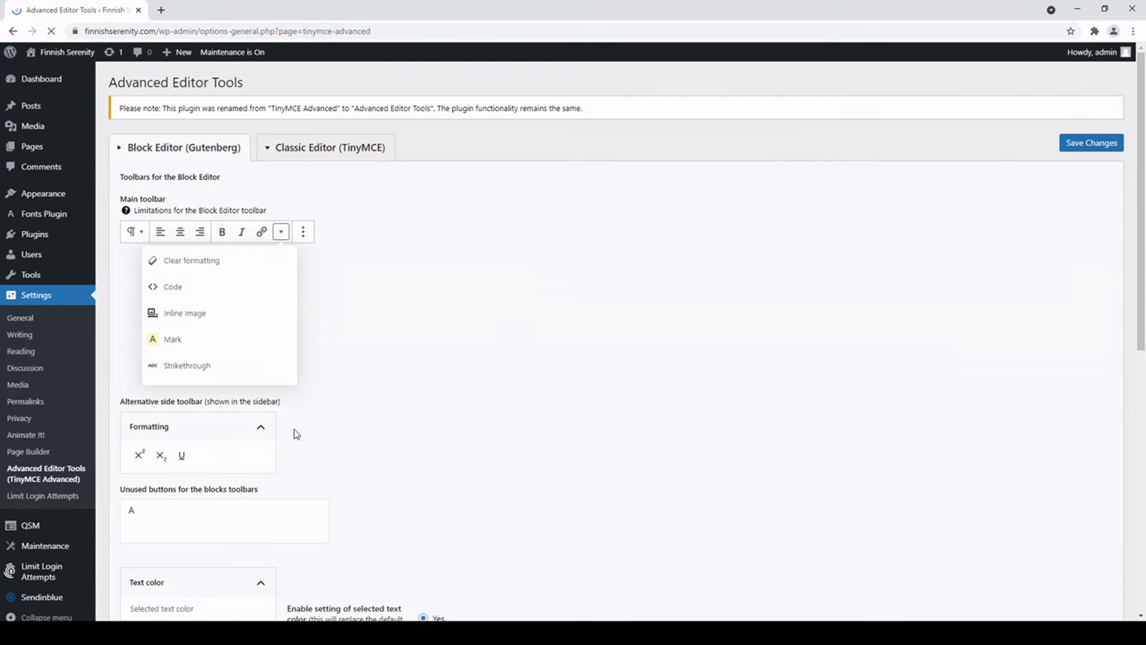
{"action": "left_click", "coordinate": [337, 150]}
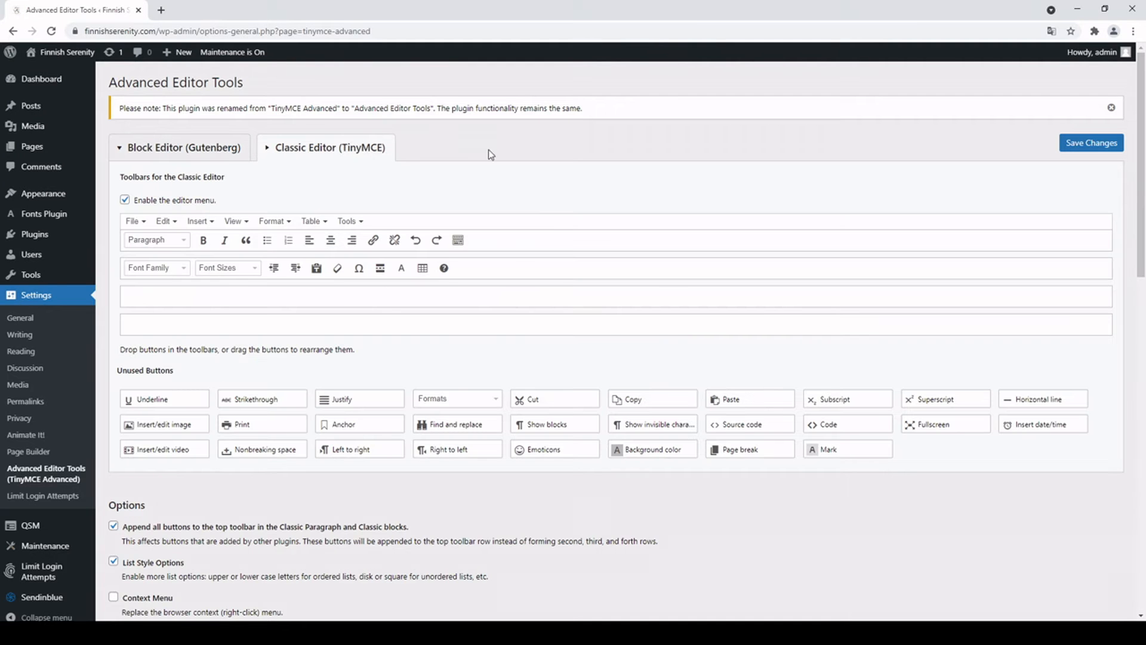
{"action": "scroll", "coordinate": [516, 190], "scroll_direction": "down", "scroll_amount": 1}
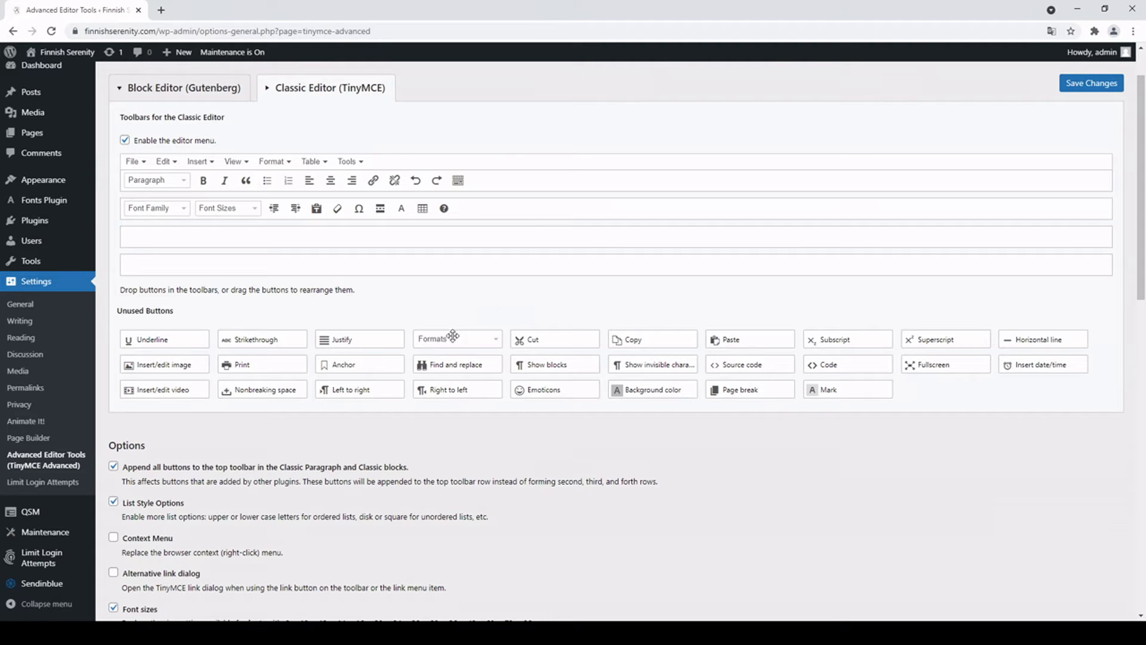
{"action": "mouse_move", "coordinate": [460, 336]}
{"action": "left_mouse_down"}
{"action": "mouse_move", "coordinate": [532, 179]}
{"action": "mouse_move", "coordinate": [449, 345]}
{"action": "left_mouse_up"}
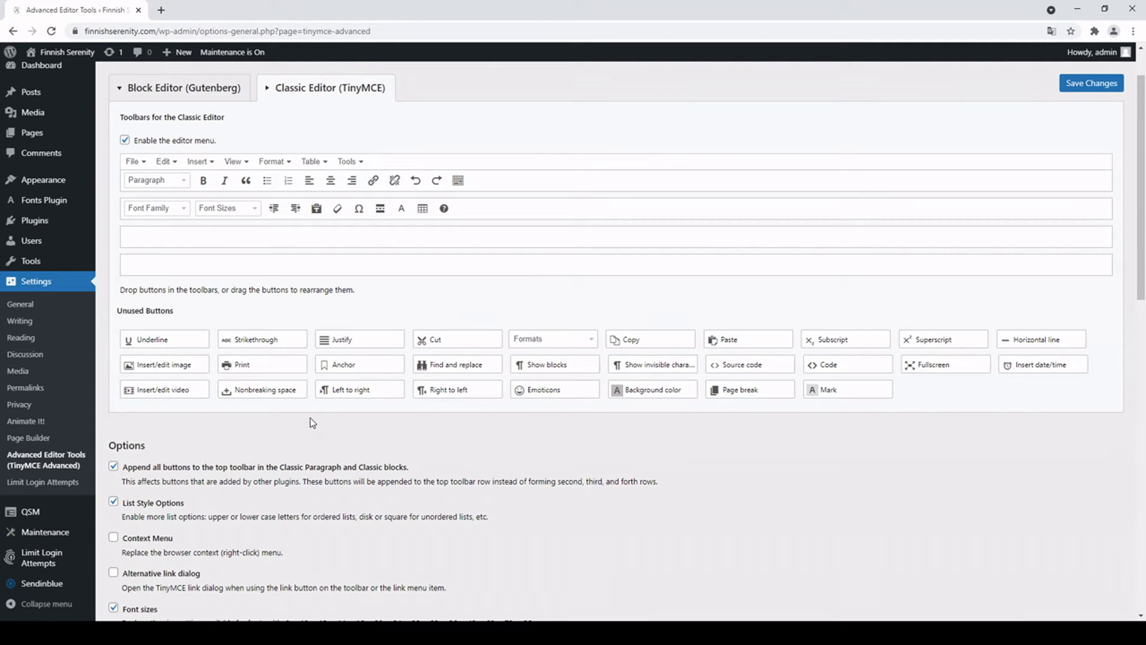
Step: Review the Classic Editor's general options, advanced options, table options and administration settings
{"action": "scroll", "coordinate": [292, 424], "scroll_direction": "down", "scroll_amount": 3}
{"action": "scroll", "coordinate": [221, 416], "scroll_direction": "down", "scroll_amount": 2}
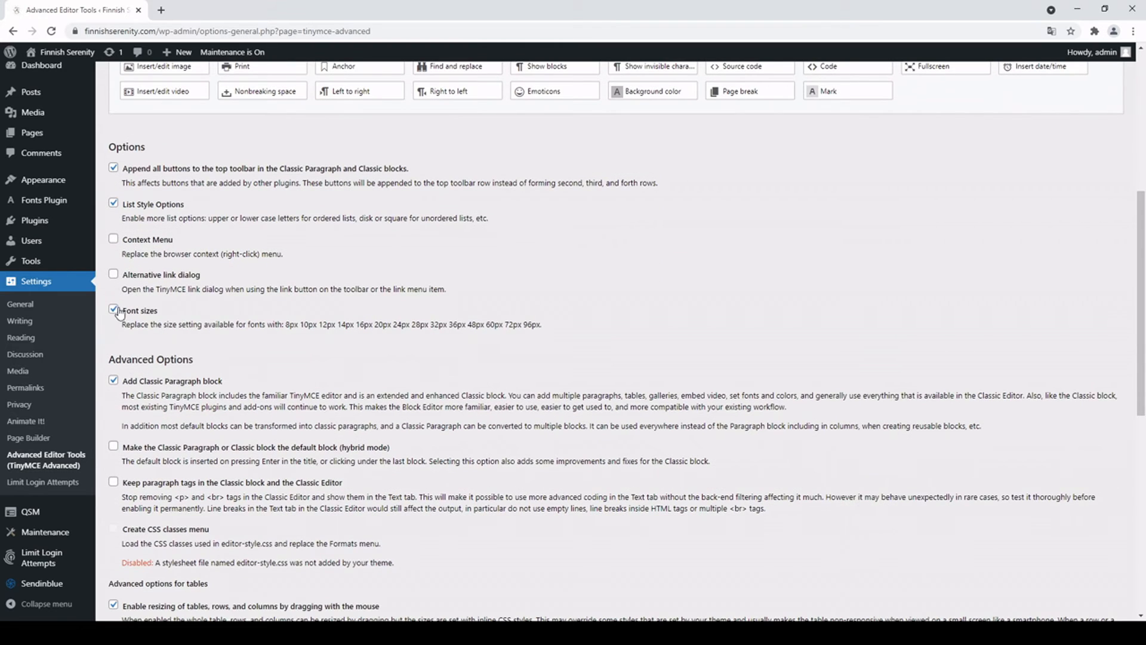
{"action": "scroll", "coordinate": [115, 315], "scroll_direction": "down", "scroll_amount": 6}
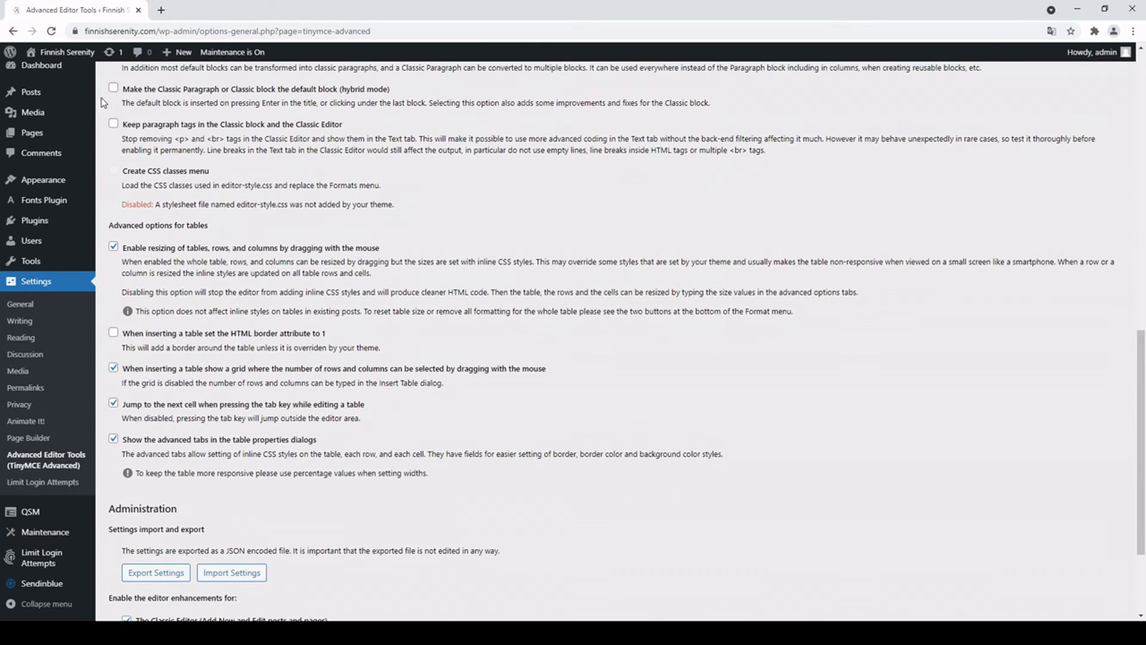
{"action": "scroll", "coordinate": [122, 321], "scroll_direction": "down", "scroll_amount": 1}
{"action": "scroll", "coordinate": [122, 323], "scroll_direction": "down", "scroll_amount": 2}
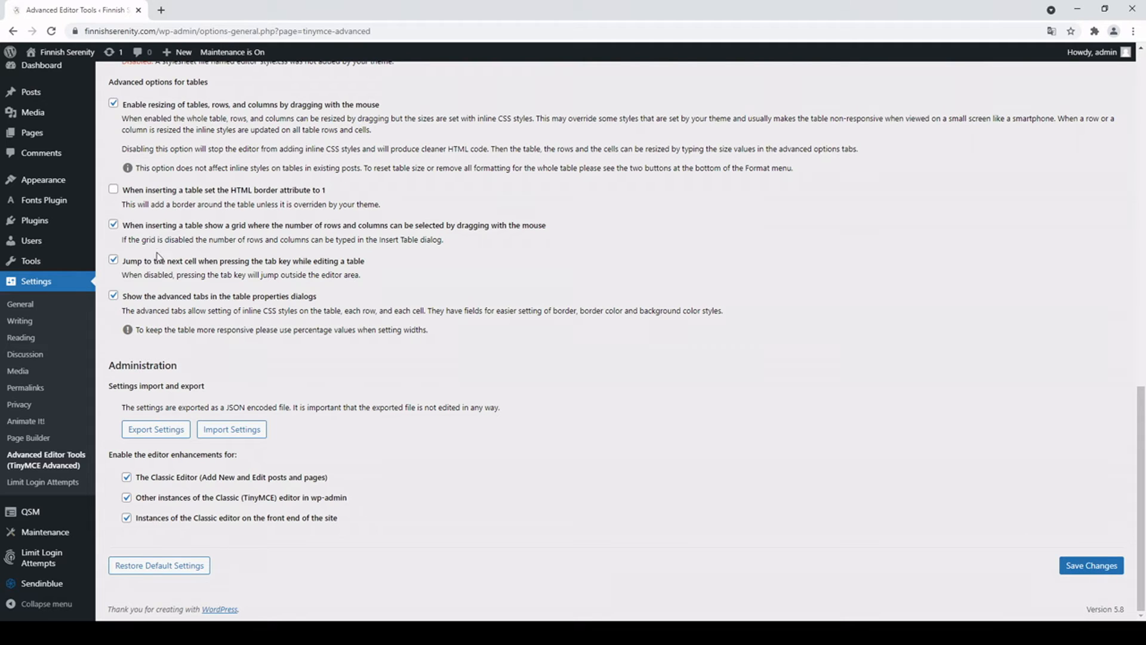
Step: View the installed themes, then browse the popular themes available for adding to the site
{"action": "mouse_move", "coordinate": [50, 185]}
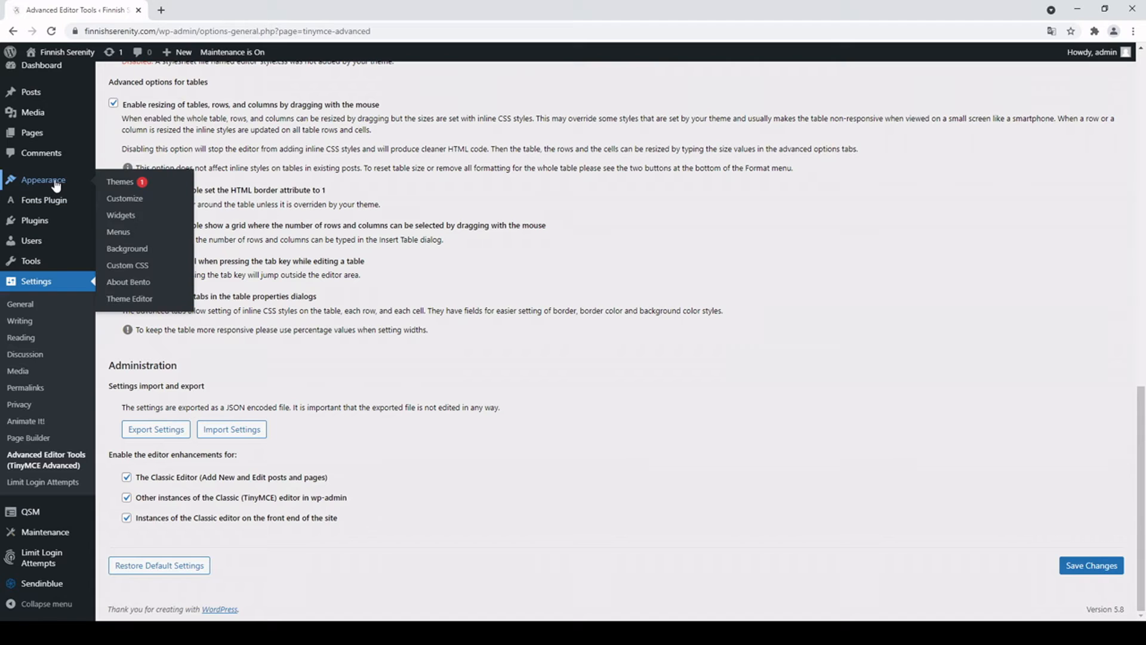
{"action": "left_click", "coordinate": [118, 188]}
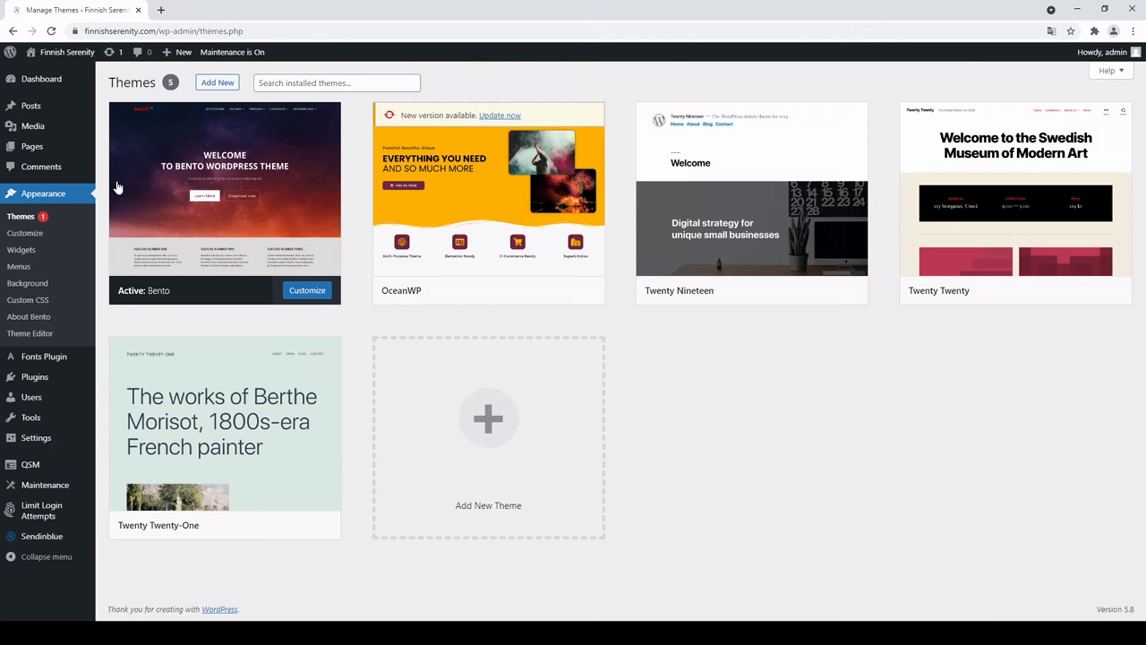
{"action": "left_click", "coordinate": [224, 84]}
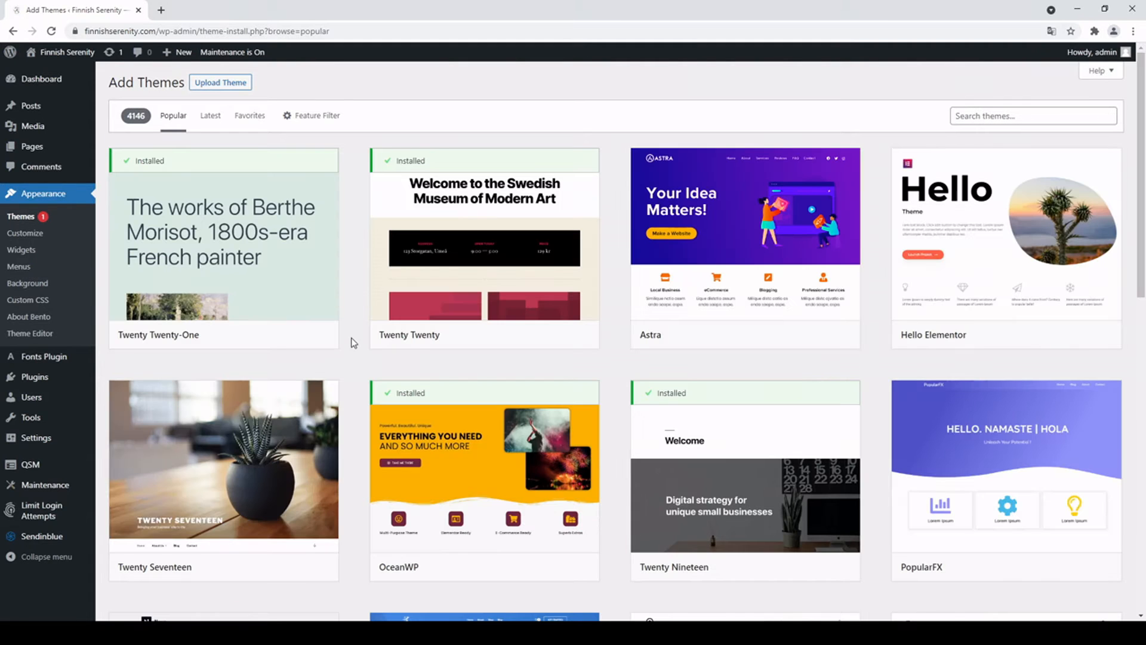
{"action": "scroll", "coordinate": [359, 391], "scroll_direction": "down", "scroll_amount": 3}
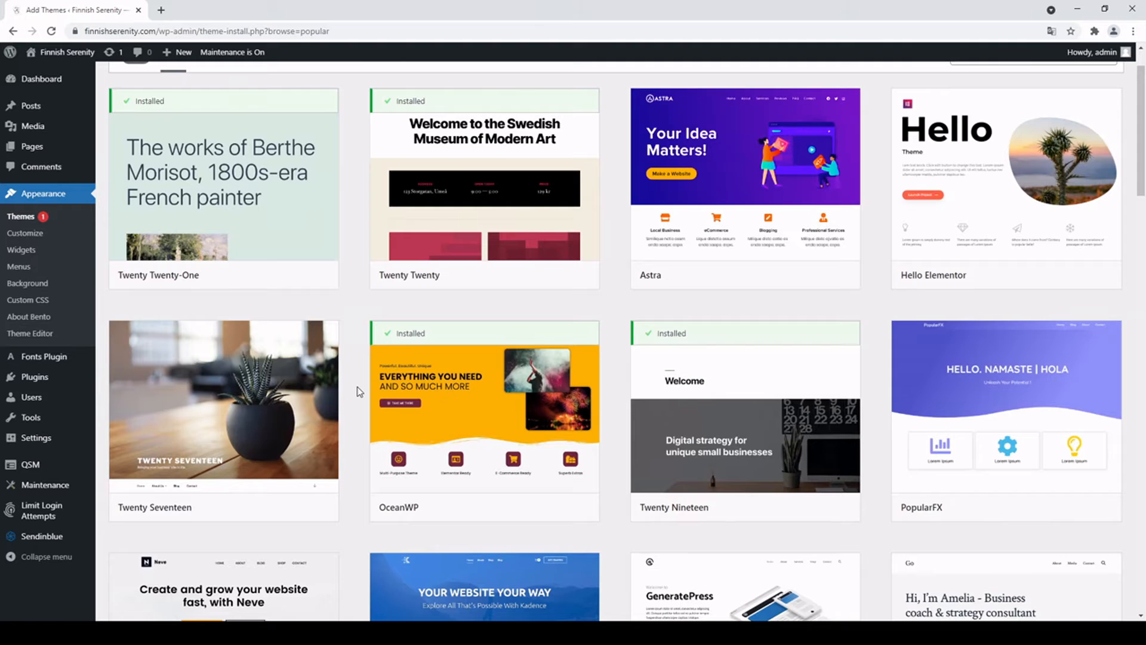
{"action": "scroll", "coordinate": [359, 391], "scroll_direction": "down", "scroll_amount": 3}
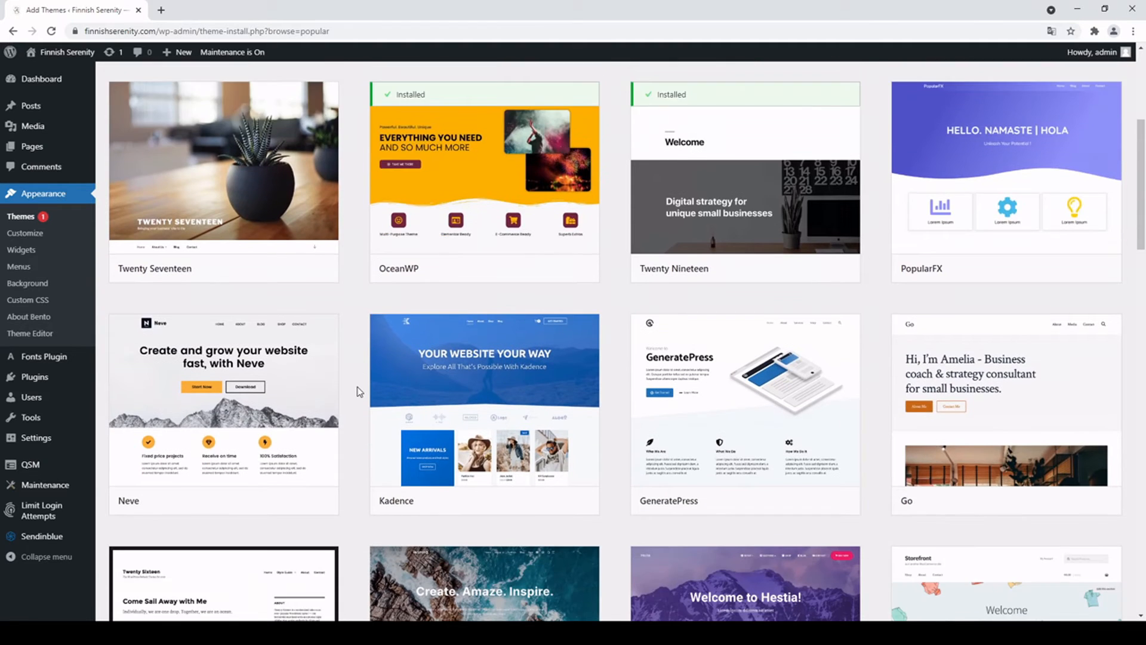
{"action": "scroll", "coordinate": [359, 392], "scroll_direction": "down", "scroll_amount": 6}
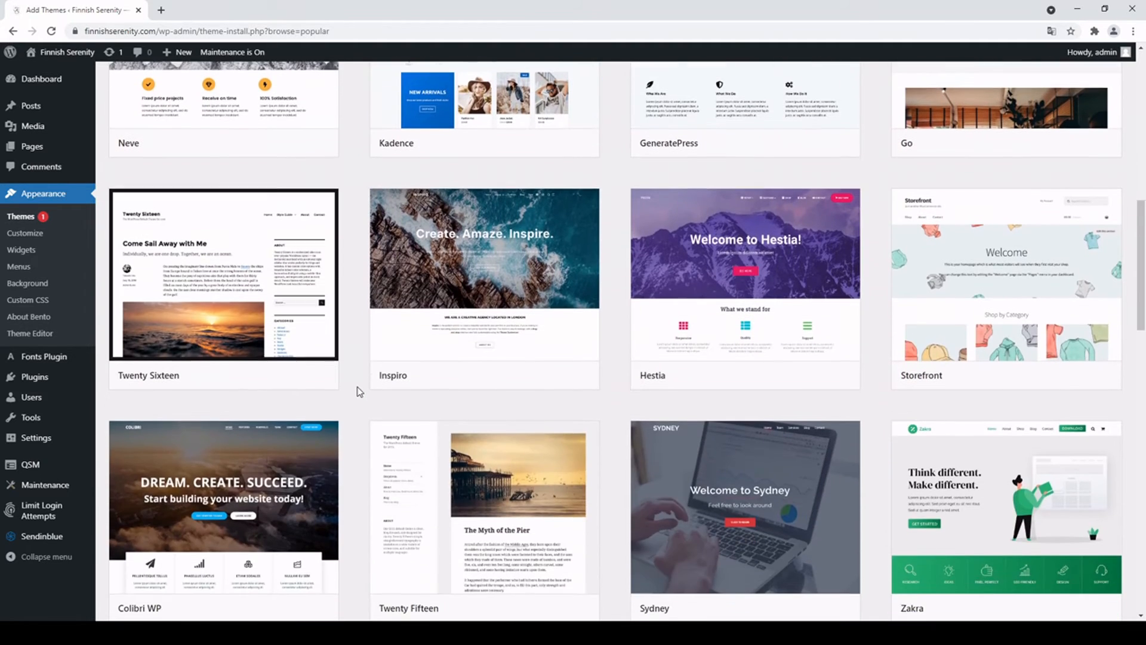
{"action": "scroll", "coordinate": [359, 392], "scroll_direction": "down", "scroll_amount": 2}
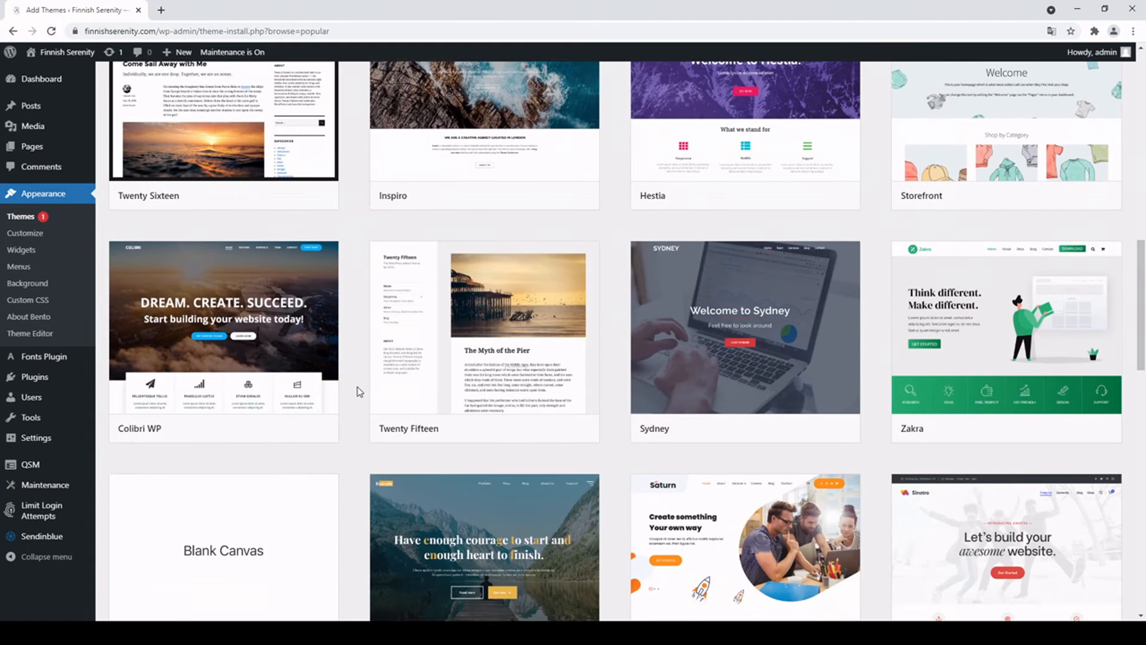
Step: Look through more of the popular themes and return to the site's installed themes
{"action": "scroll", "coordinate": [359, 391], "scroll_direction": "down", "scroll_amount": 8}
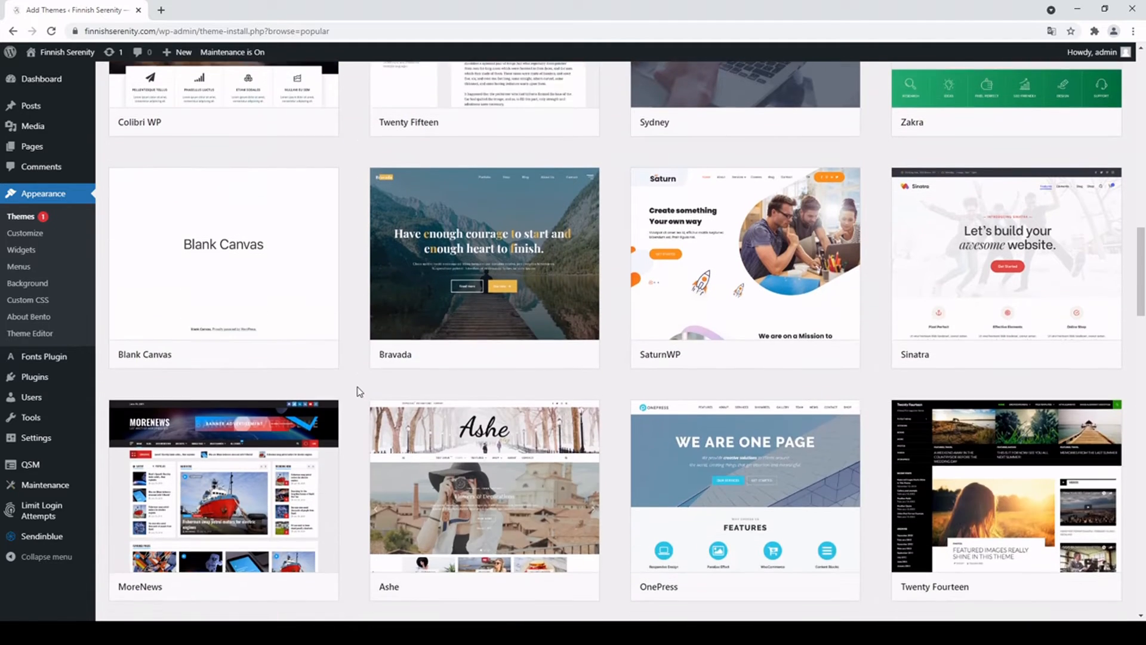
{"action": "scroll", "coordinate": [358, 391], "scroll_direction": "down", "scroll_amount": 2}
{"action": "scroll", "coordinate": [359, 392], "scroll_direction": "down", "scroll_amount": 4}
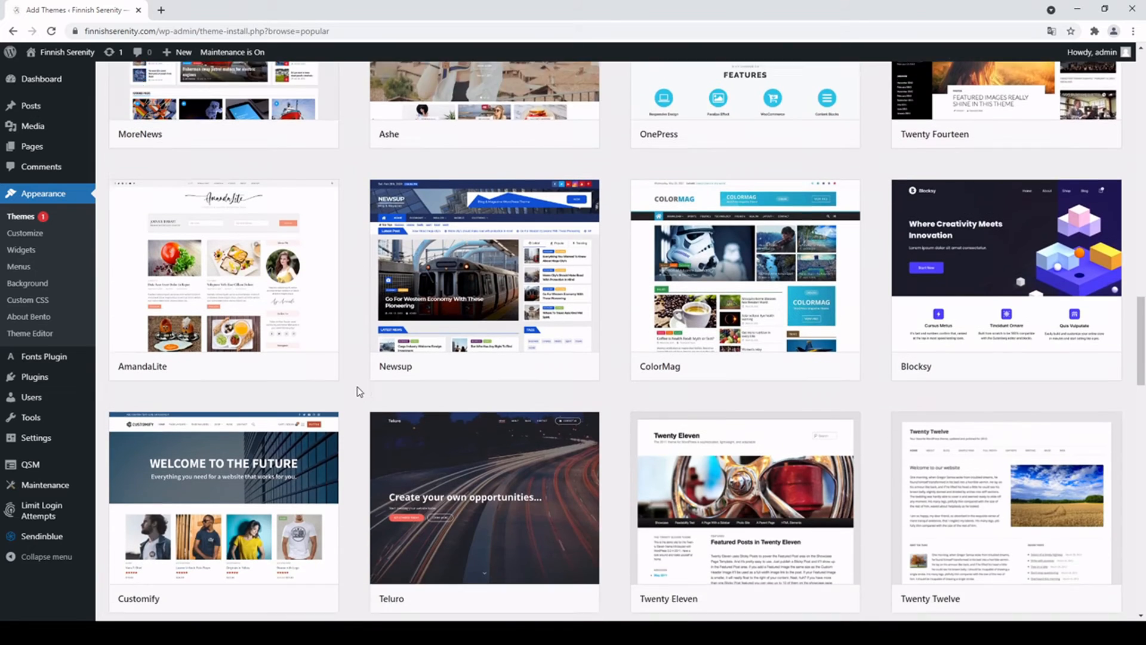
{"action": "scroll", "coordinate": [359, 391], "scroll_direction": "down", "scroll_amount": 2}
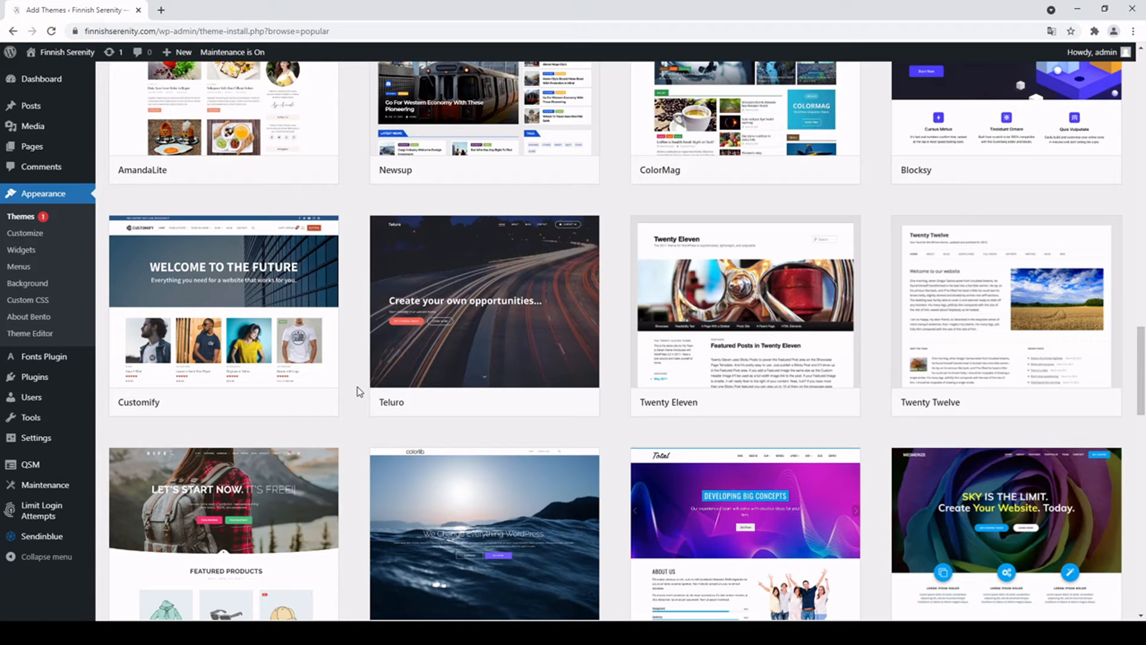
{"action": "scroll", "coordinate": [357, 387], "scroll_direction": "up", "scroll_amount": 6}
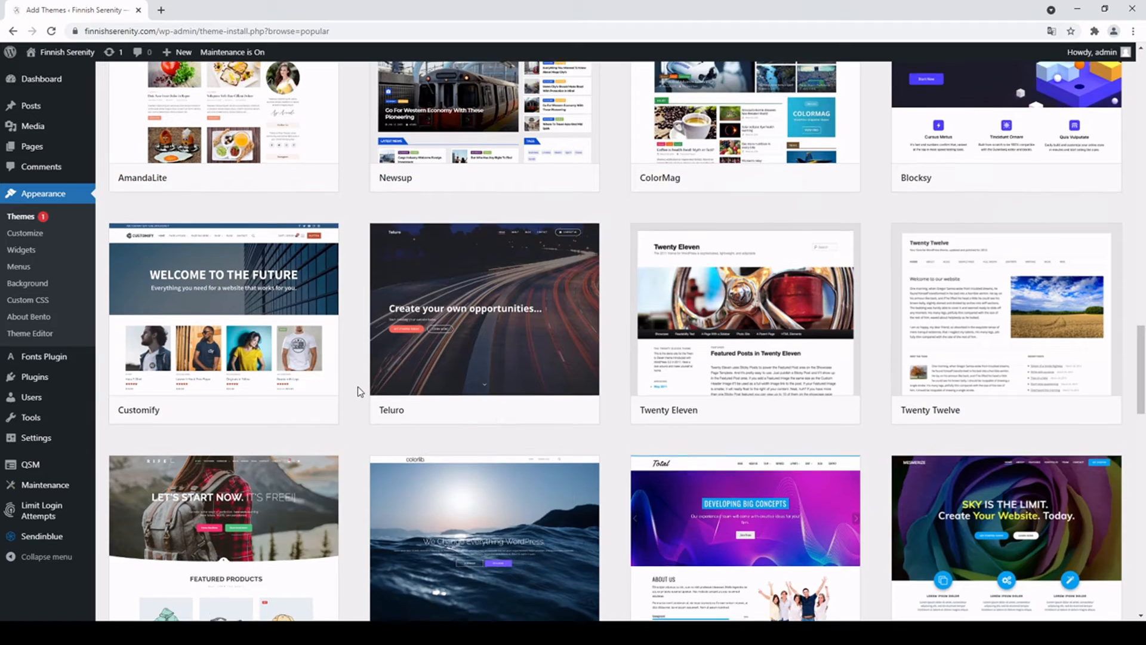
{"action": "scroll", "coordinate": [358, 388], "scroll_direction": "up", "scroll_amount": 7}
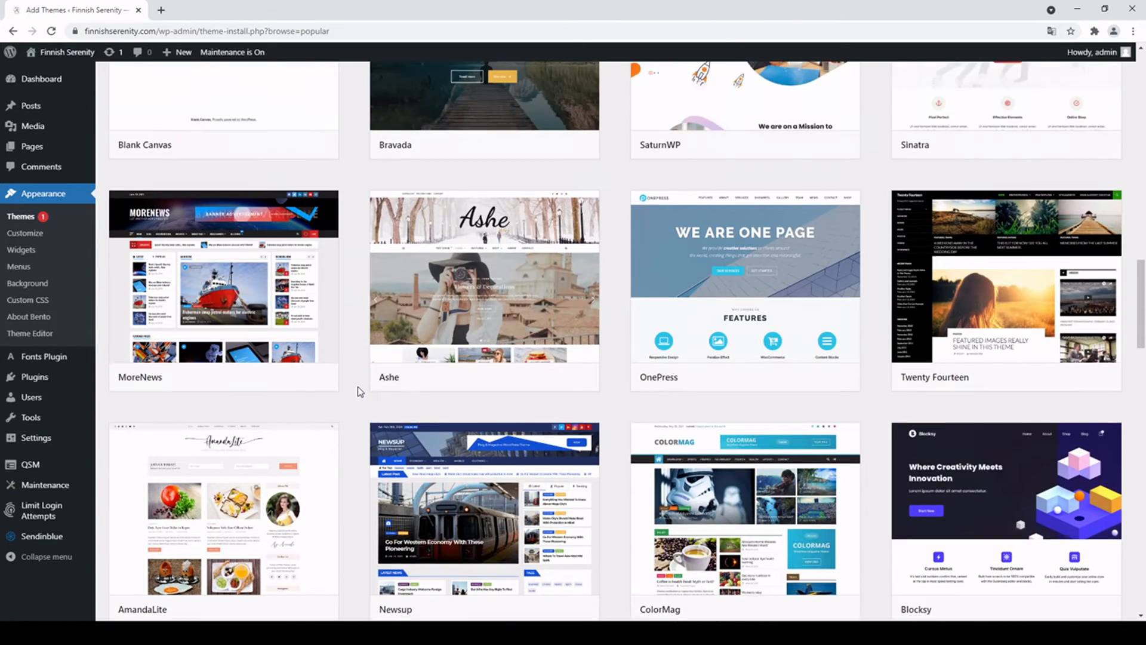
{"action": "scroll", "coordinate": [357, 385], "scroll_direction": "up", "scroll_amount": 5}
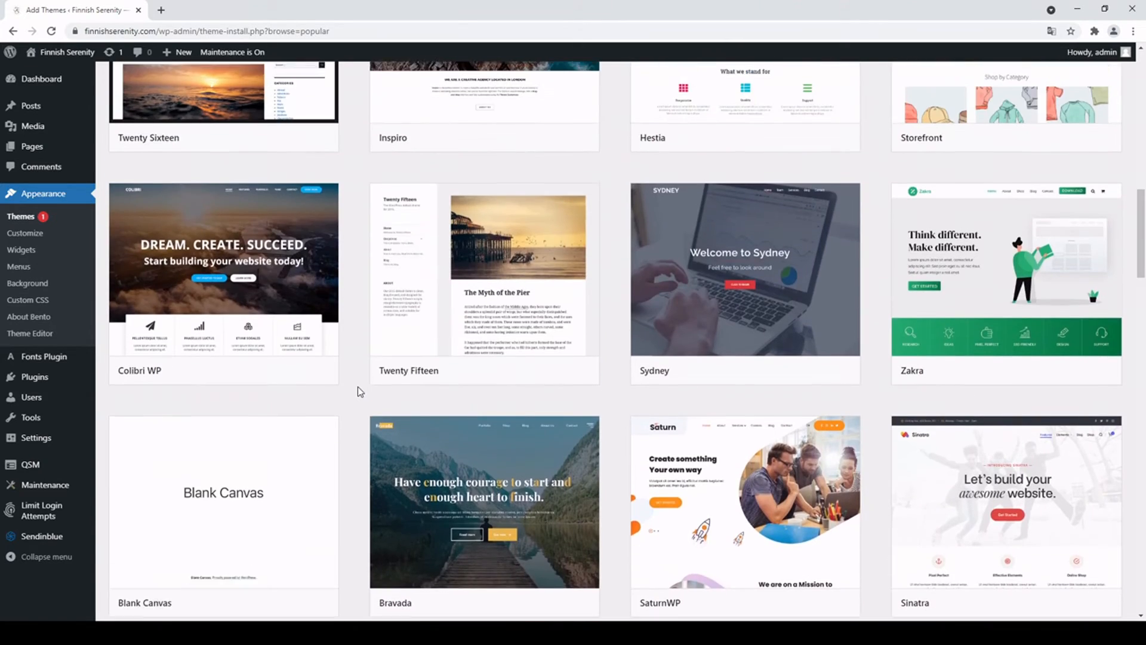
{"action": "scroll", "coordinate": [357, 386], "scroll_direction": "up", "scroll_amount": 7}
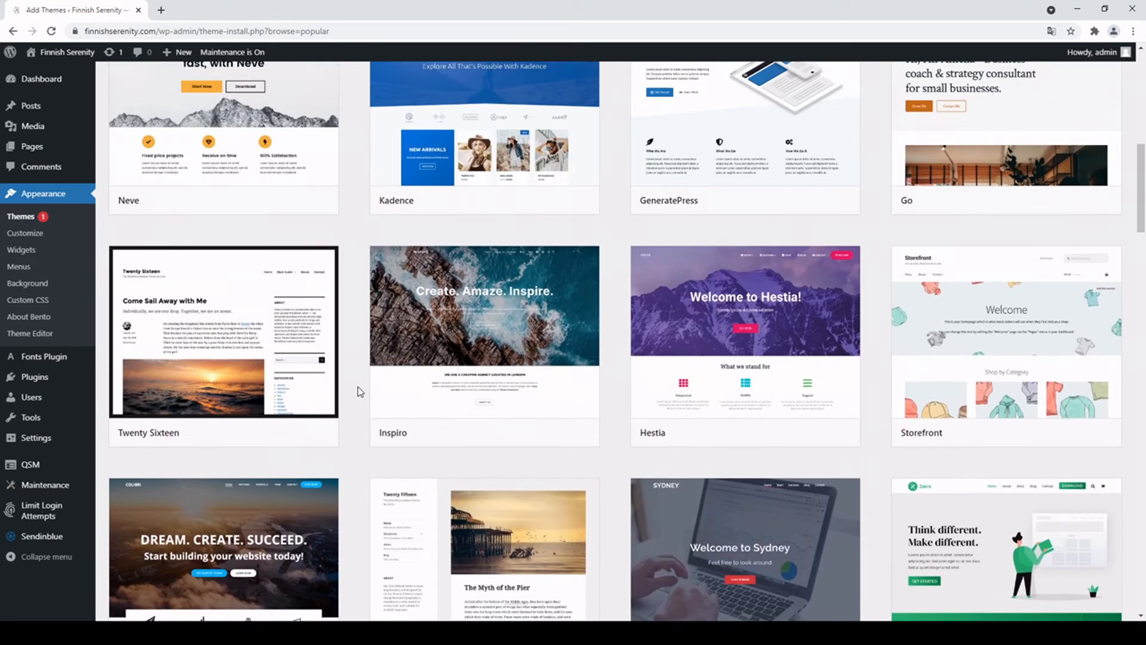
{"action": "scroll", "coordinate": [357, 385], "scroll_direction": "up", "scroll_amount": 5}
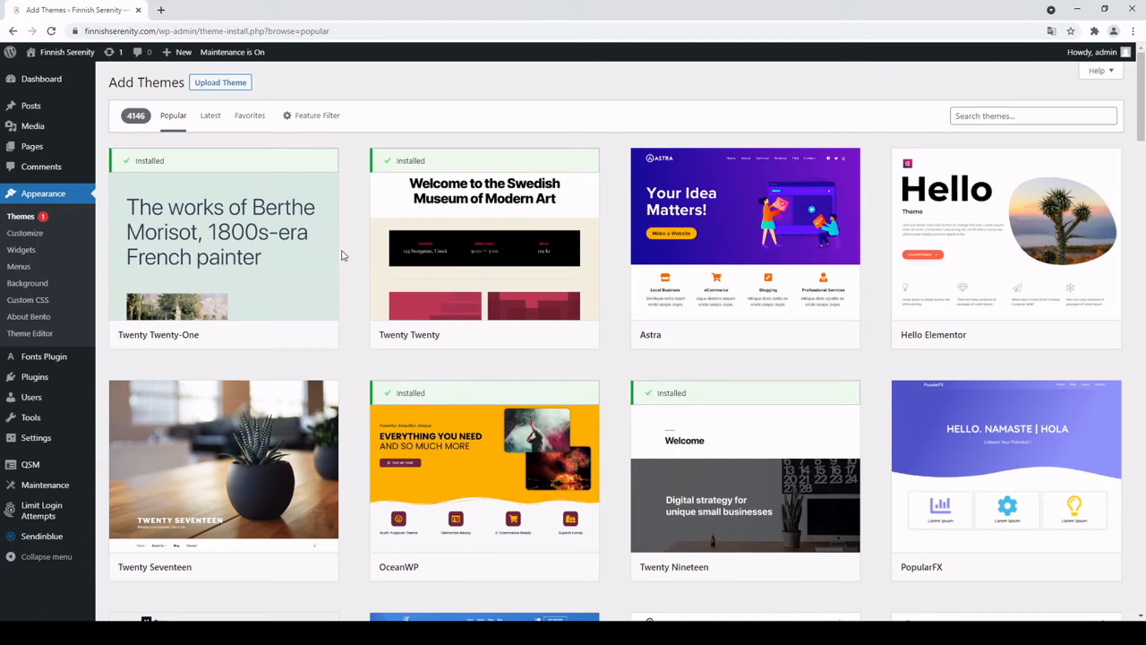
{"action": "left_click", "coordinate": [32, 218]}
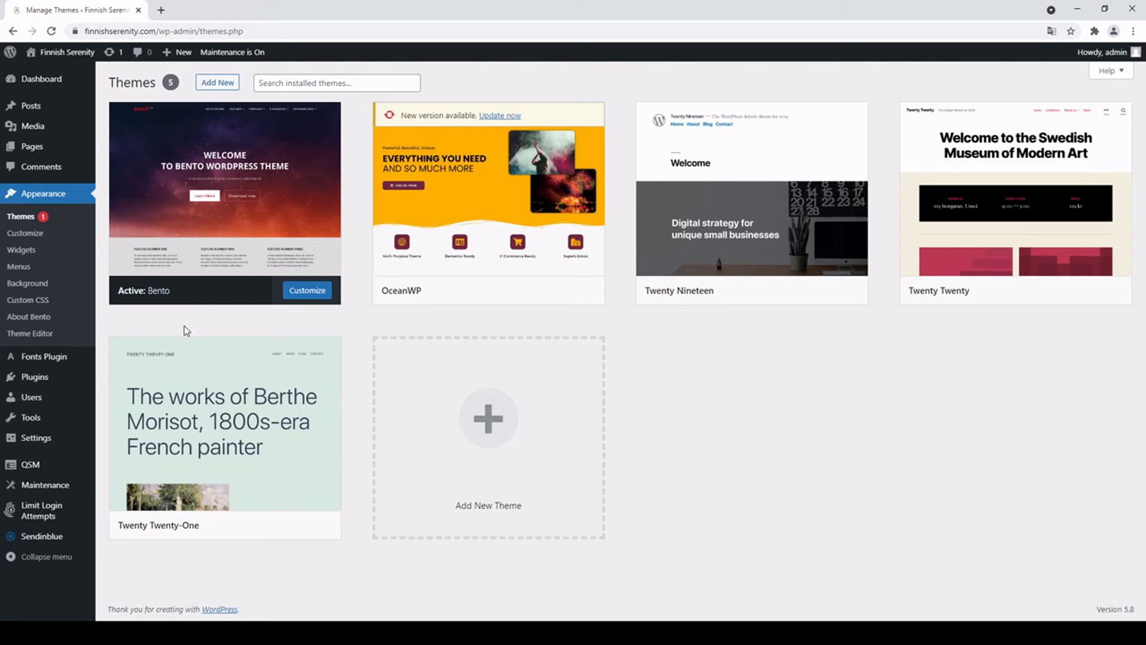
Step: Open the draft page for editing in Page Builder and view the prebuilt layouts directory without inserting a layout
{"action": "mouse_move", "coordinate": [35, 148]}
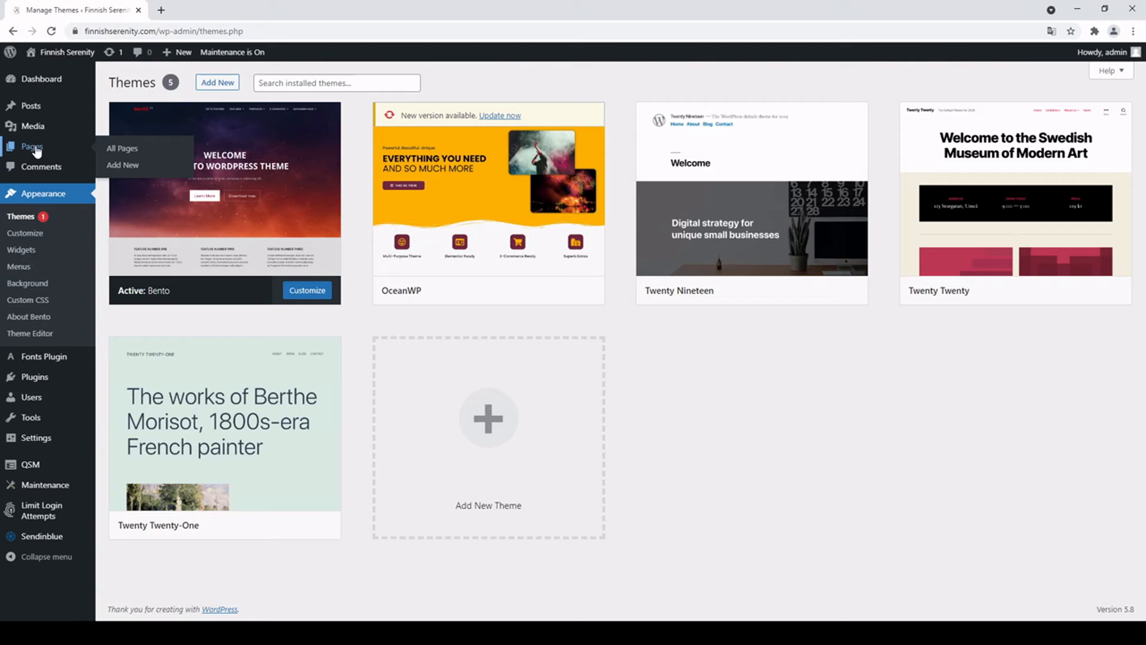
{"action": "left_click", "coordinate": [138, 156]}
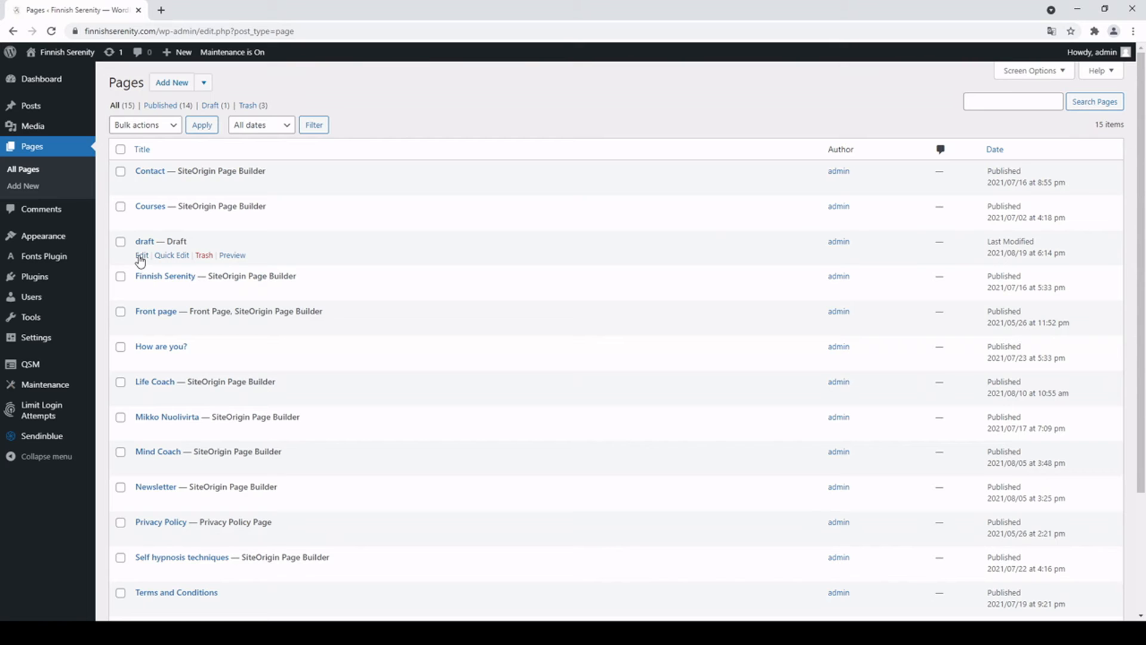
{"action": "left_click", "coordinate": [141, 256]}
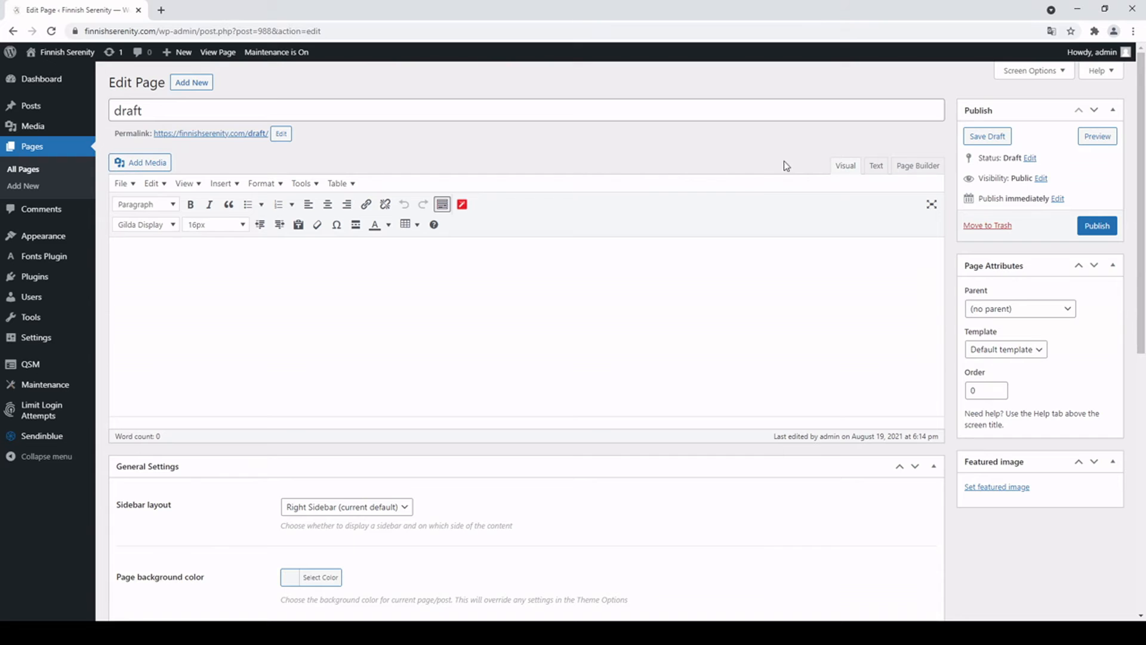
{"action": "left_click", "coordinate": [919, 167]}
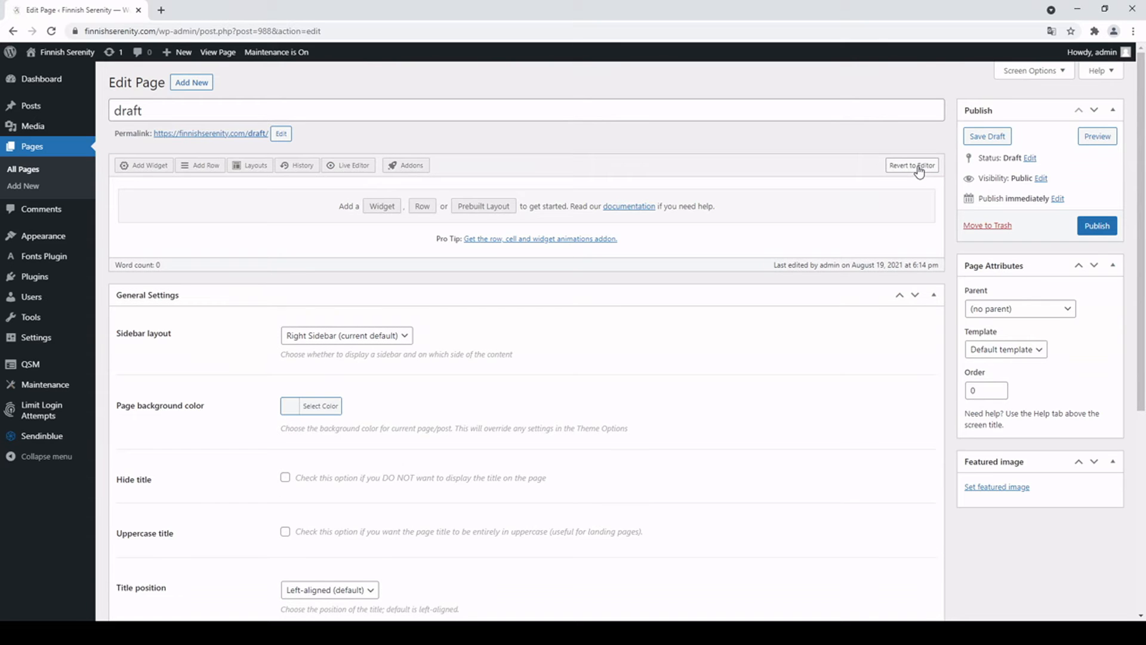
{"action": "left_click", "coordinate": [495, 209]}
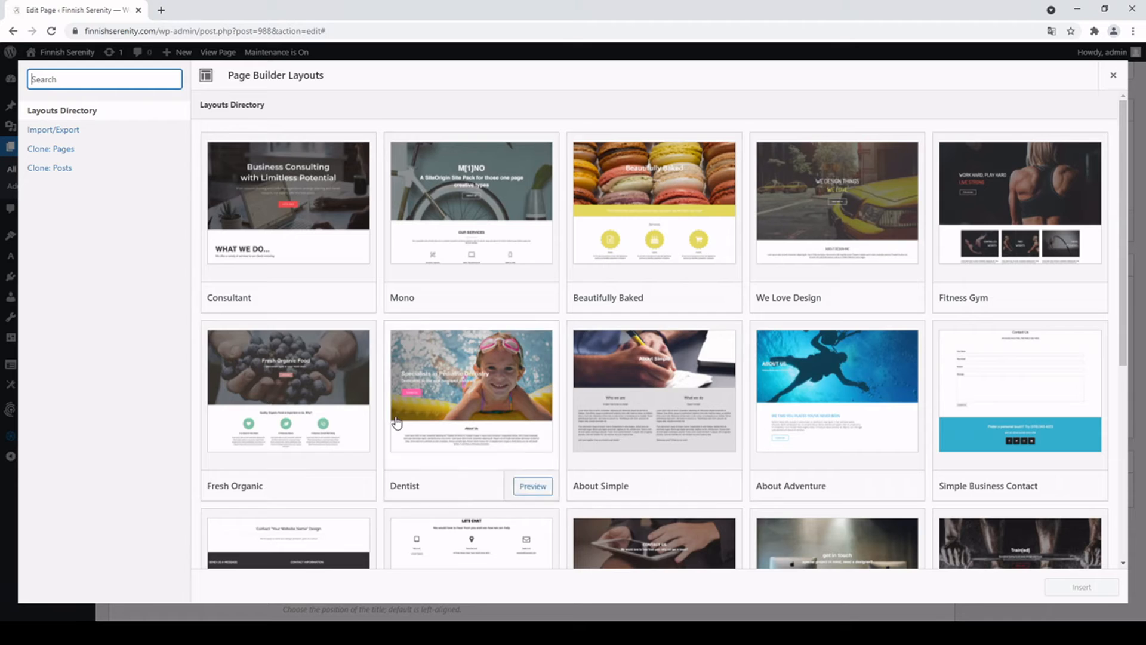
{"action": "left_click", "coordinate": [1113, 77]}
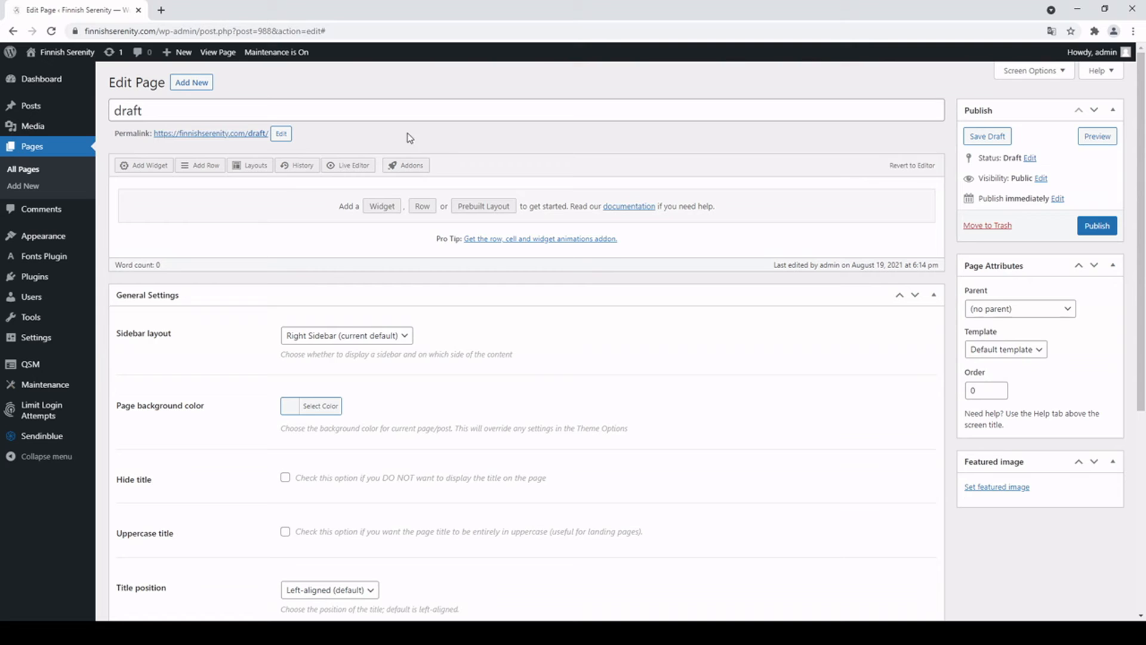
Step: Insert a new row with 3 columns in an even ratio into the draft page
{"action": "left_click", "coordinate": [206, 166]}
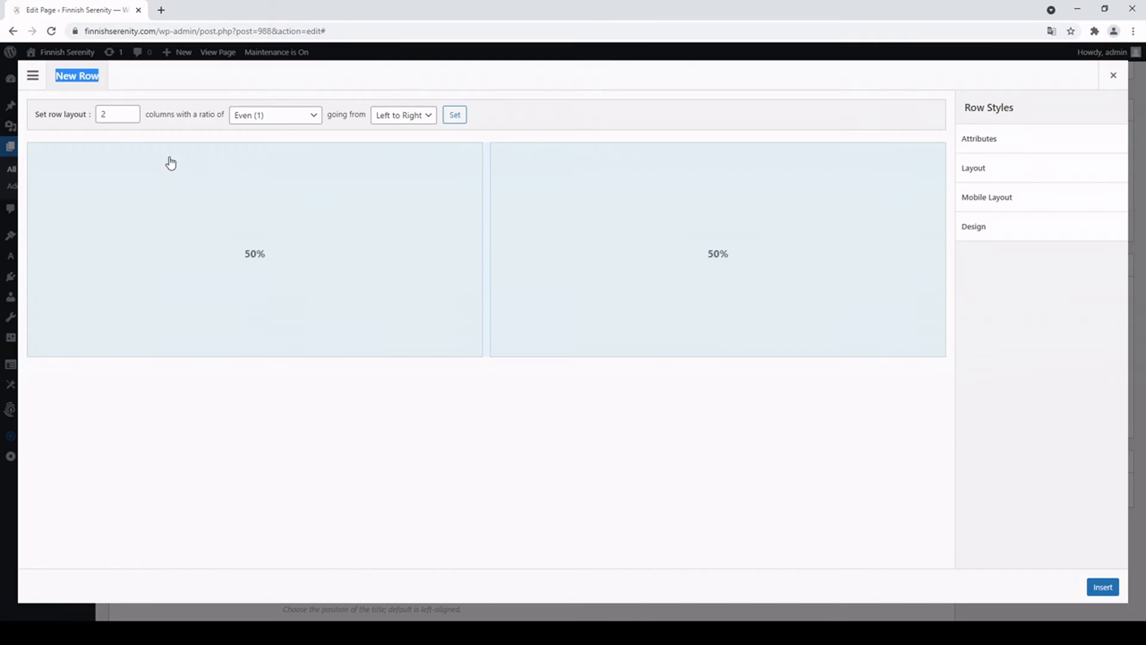
{"action": "left_click", "coordinate": [131, 112]}
{"action": "left_click", "coordinate": [131, 113]}
{"action": "left_click", "coordinate": [132, 112]}
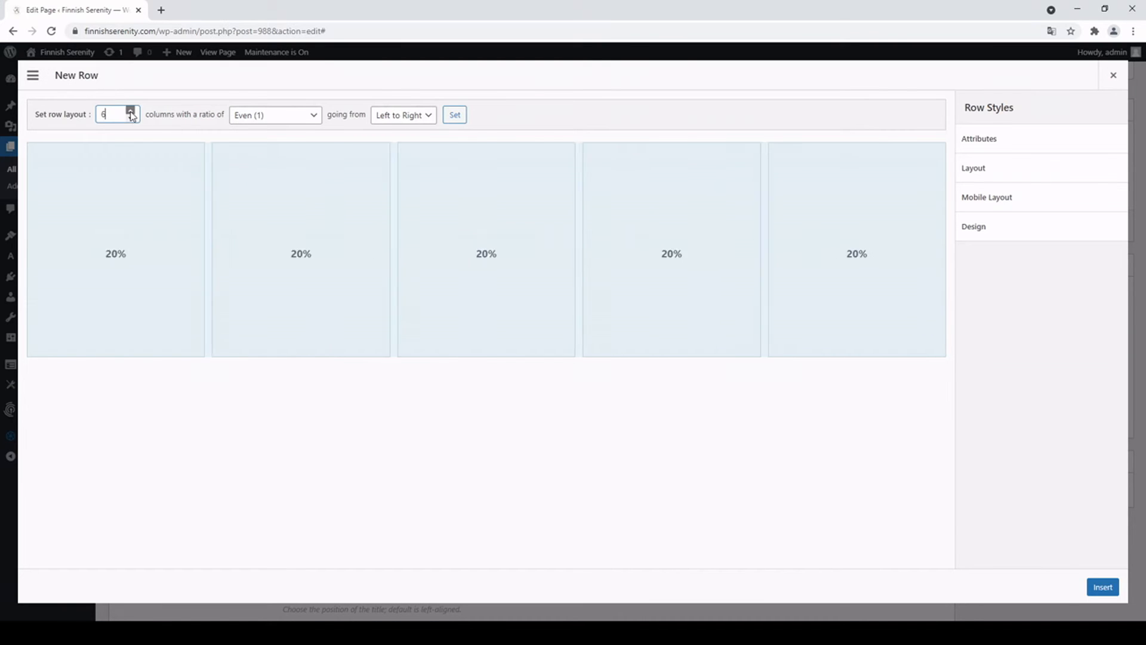
{"action": "left_click", "coordinate": [132, 113]}
{"action": "left_click", "coordinate": [131, 119]}
{"action": "left_click", "coordinate": [131, 118]}
{"action": "left_click", "coordinate": [132, 118]}
{"action": "left_click", "coordinate": [131, 118]}
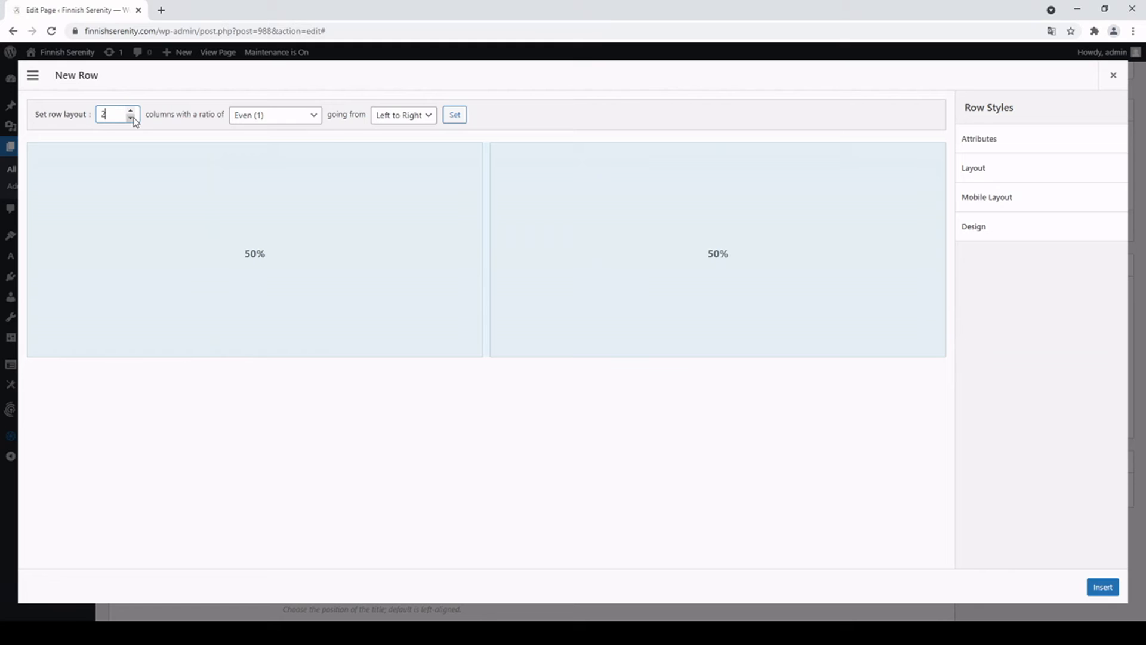
{"action": "left_click", "coordinate": [131, 112]}
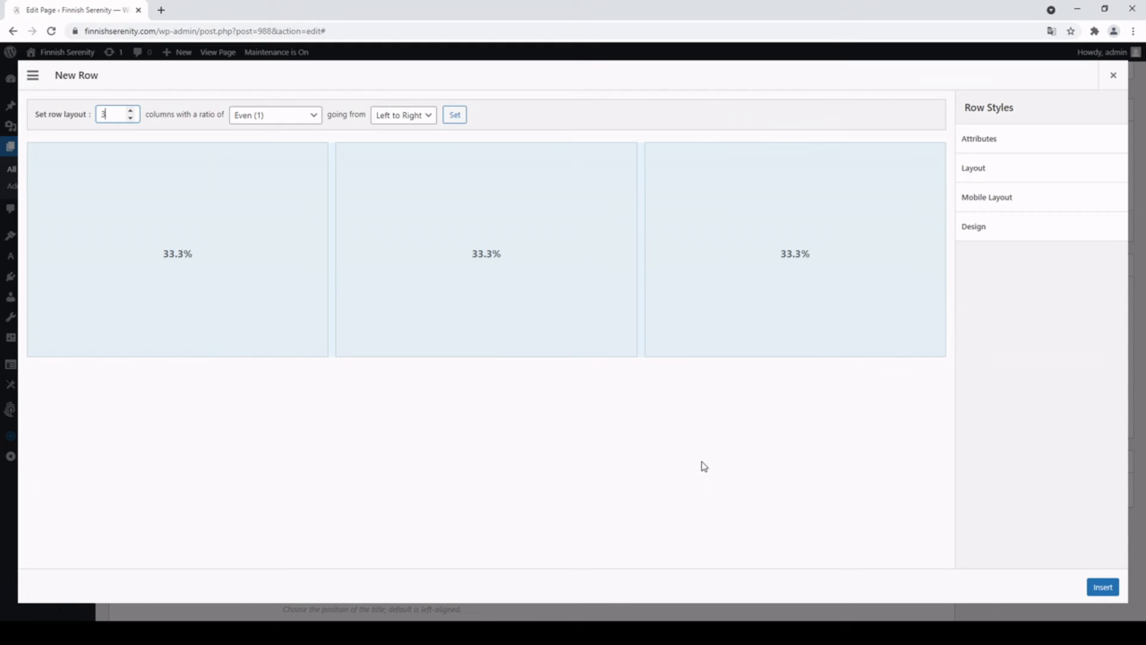
{"action": "left_click", "coordinate": [1103, 587]}
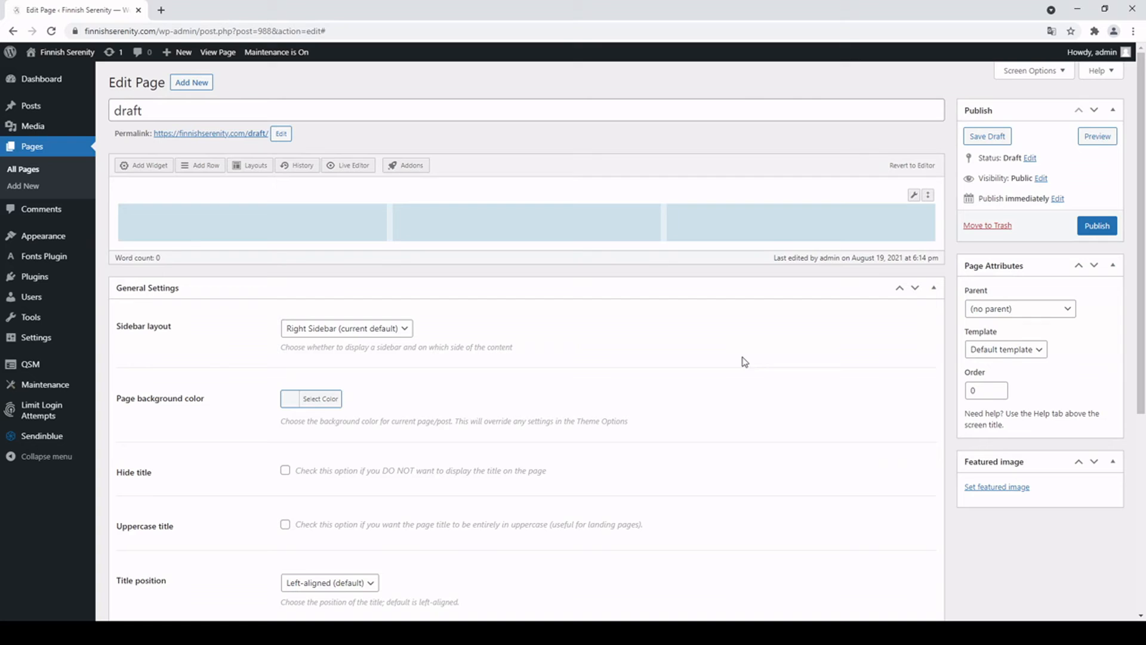
Step: Add a SiteOrigin Editor widget to the row's middle column with the text "I'm learning Wordpress and it feels amazing!!!"
{"action": "left_click", "coordinate": [523, 233]}
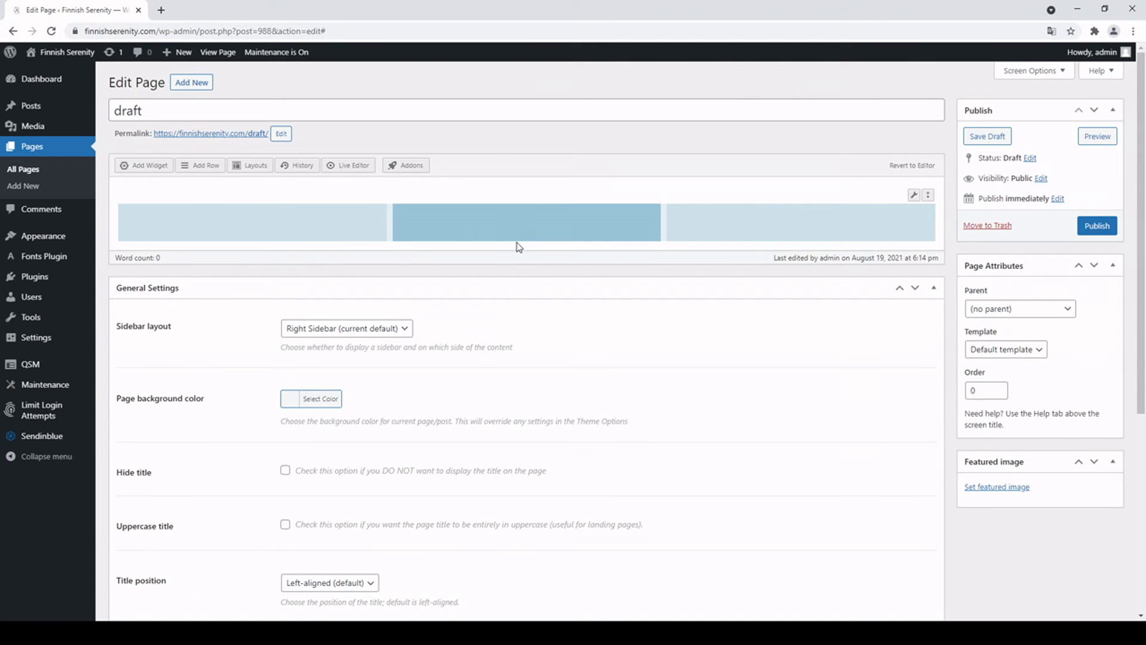
{"action": "left_click", "coordinate": [141, 172]}
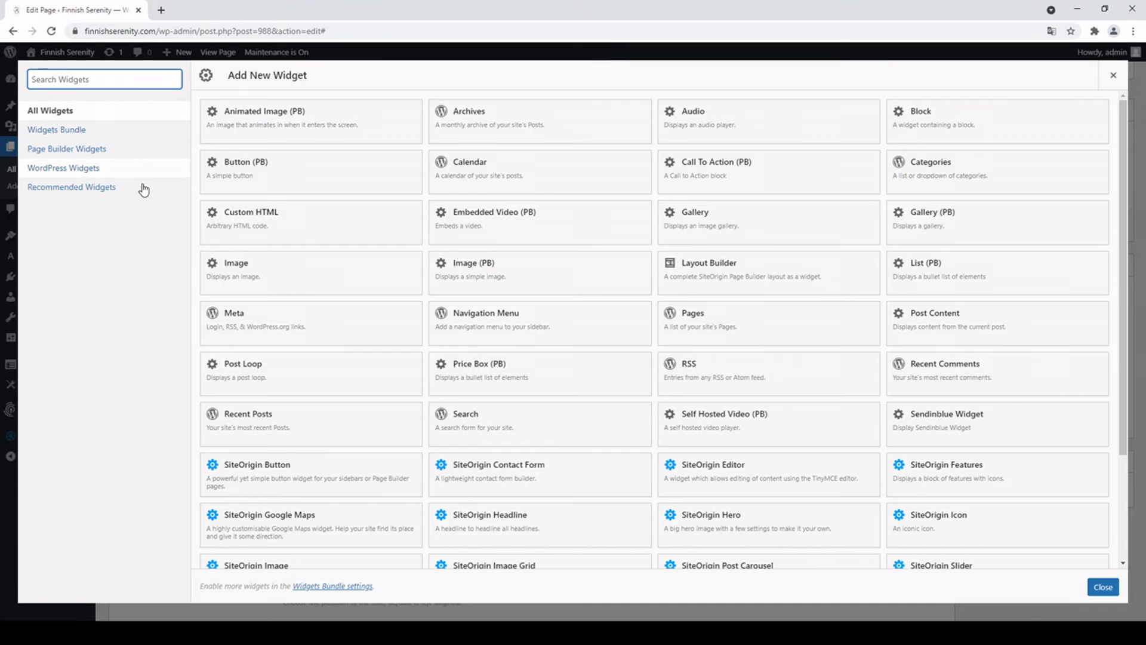
{"action": "scroll", "coordinate": [619, 371], "scroll_direction": "down", "scroll_amount": 1}
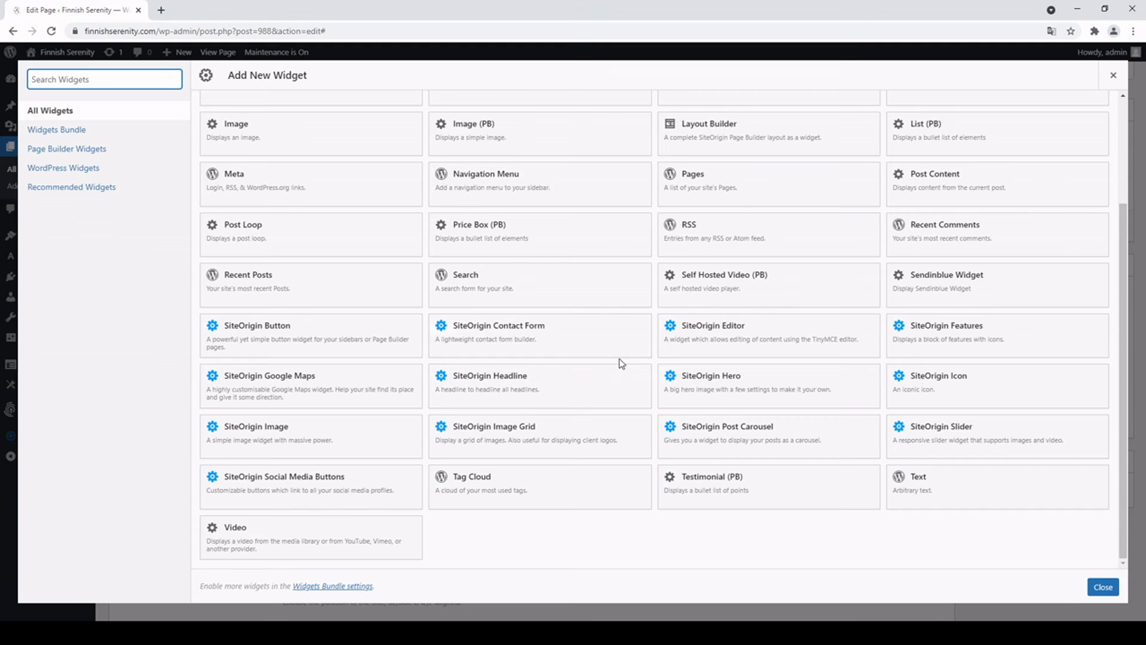
{"action": "left_click", "coordinate": [740, 335]}
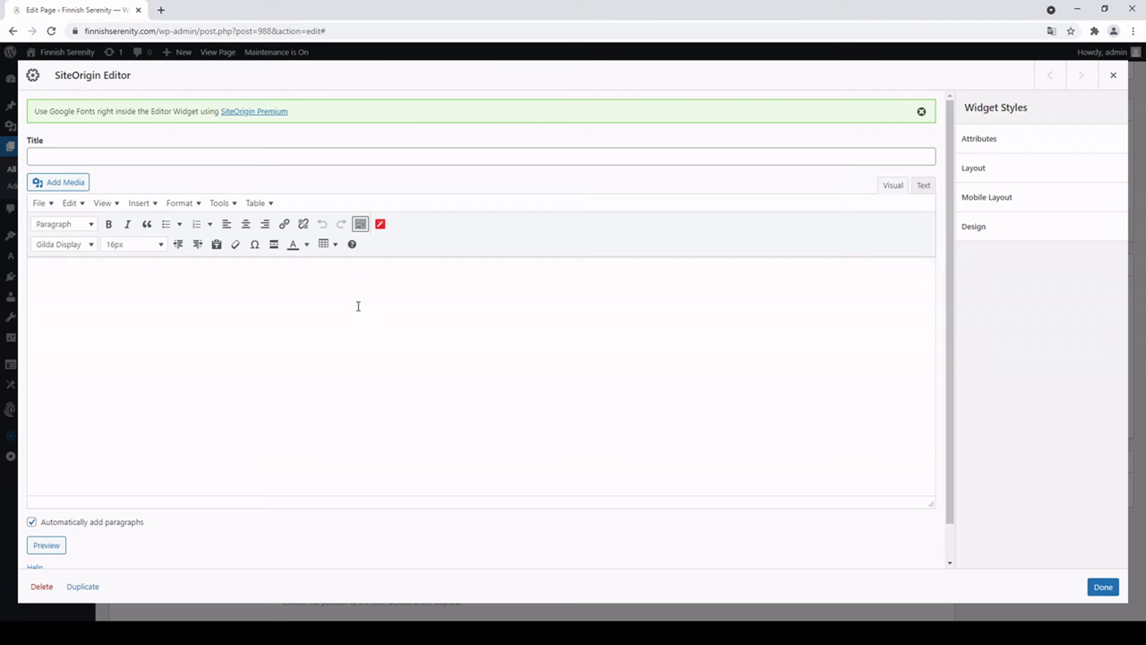
{"action": "type", "text": "I'm learning Wordpress and "}
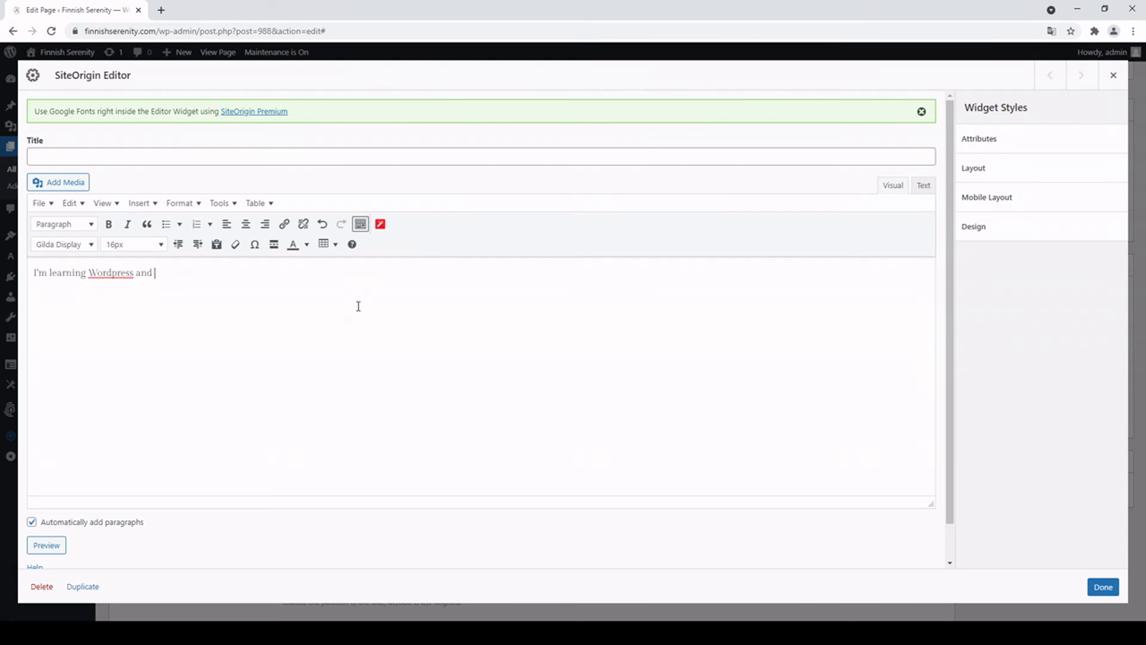
{"action": "type", "text": "it feels amazing!!!"}
Step: Format the whole sentence in the editor widget as centred Comic Sans MS at 28px
{"action": "left_click_drag", "start_coordinate": [239, 273], "coordinate": [32, 274]}
{"action": "left_click", "coordinate": [142, 245]}
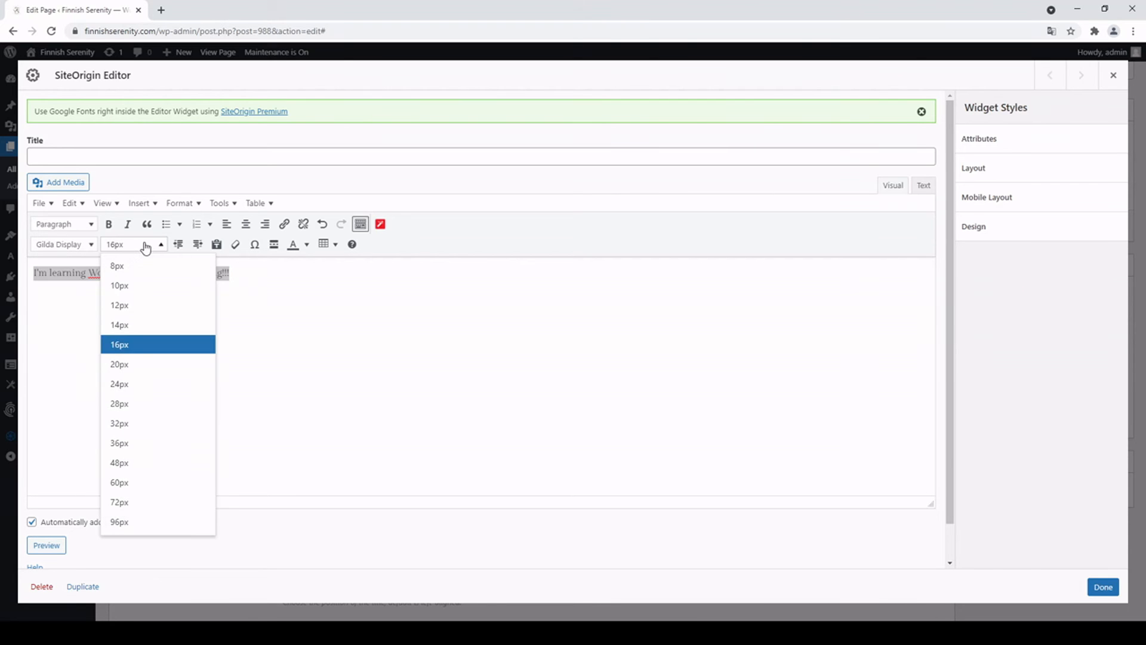
{"action": "left_click", "coordinate": [133, 403]}
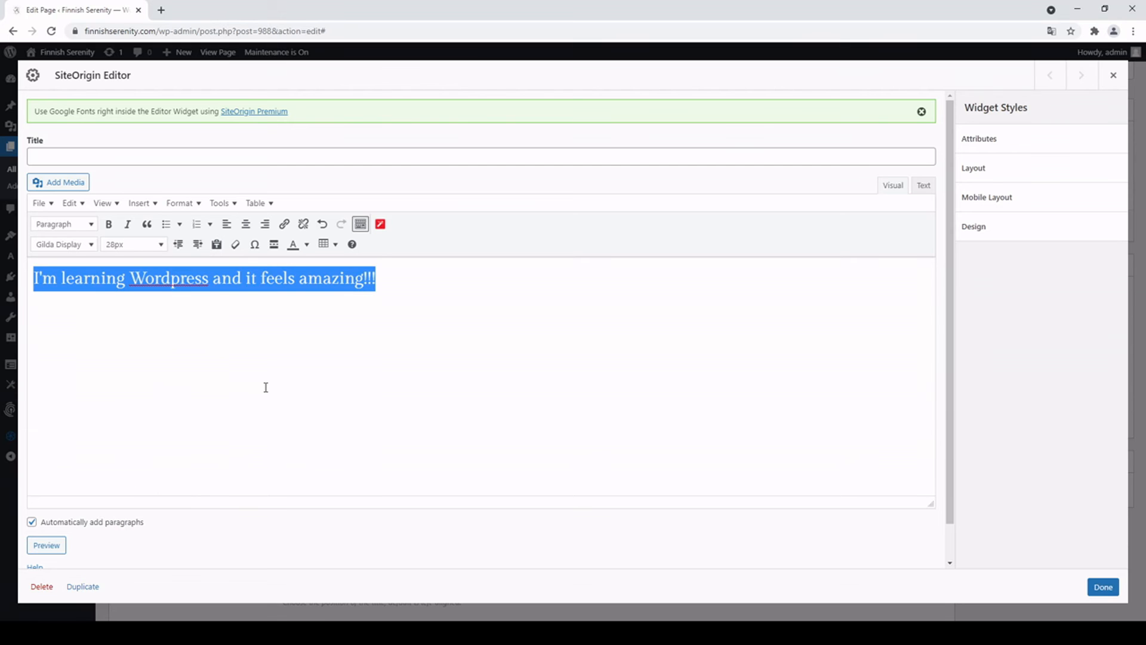
{"action": "left_click", "coordinate": [246, 225]}
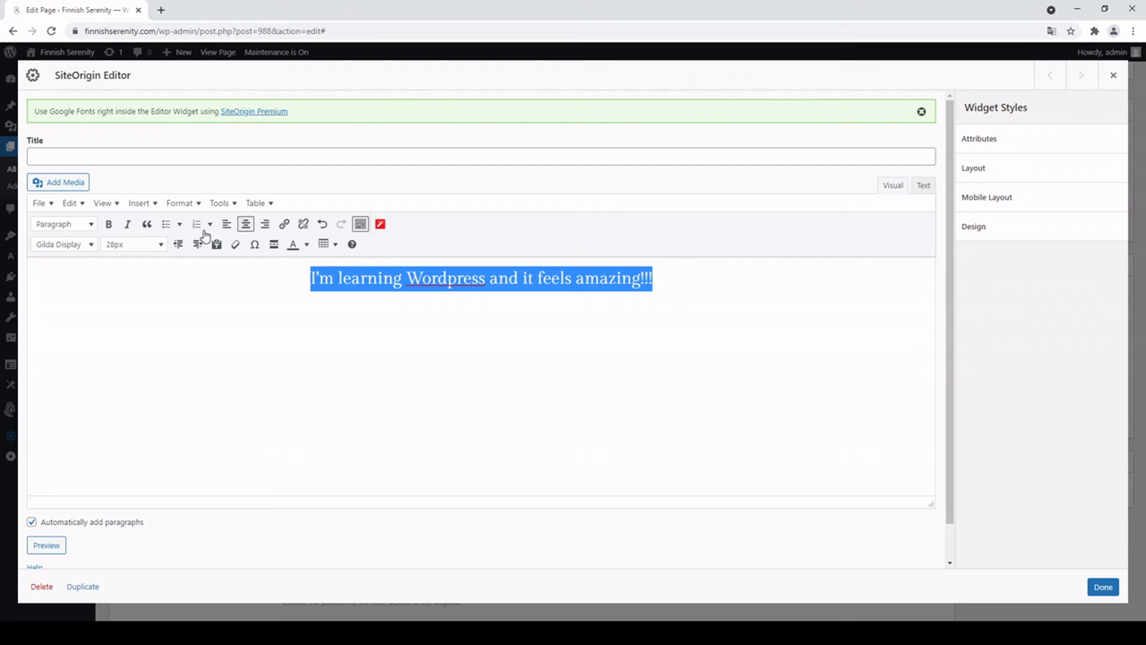
{"action": "left_click", "coordinate": [83, 246]}
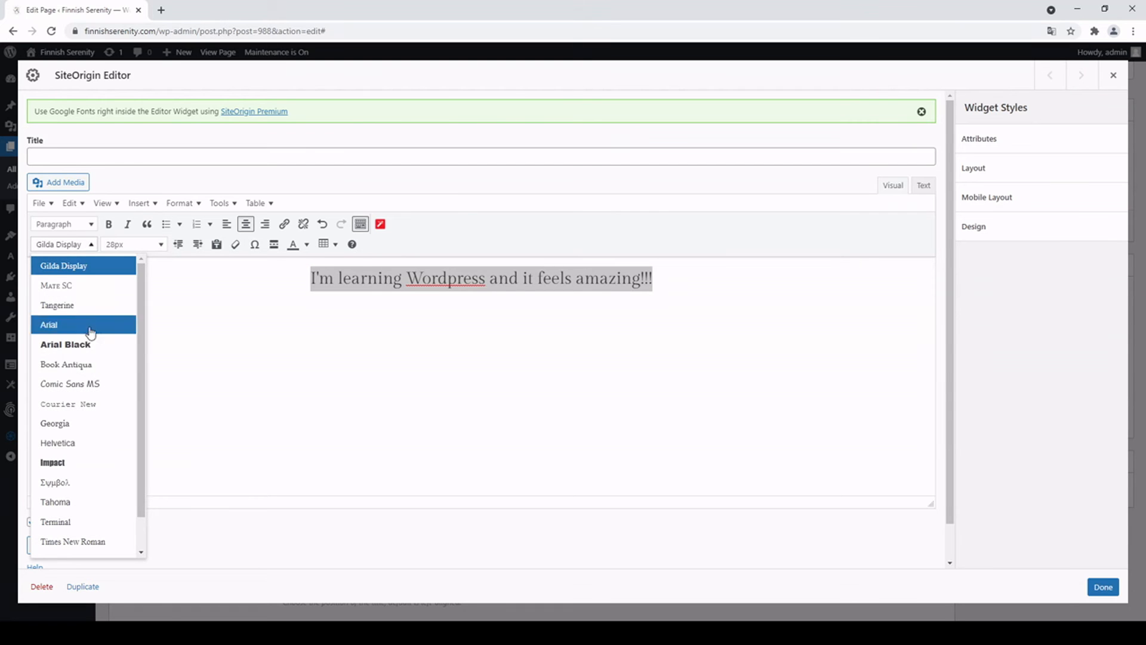
{"action": "left_click", "coordinate": [90, 384]}
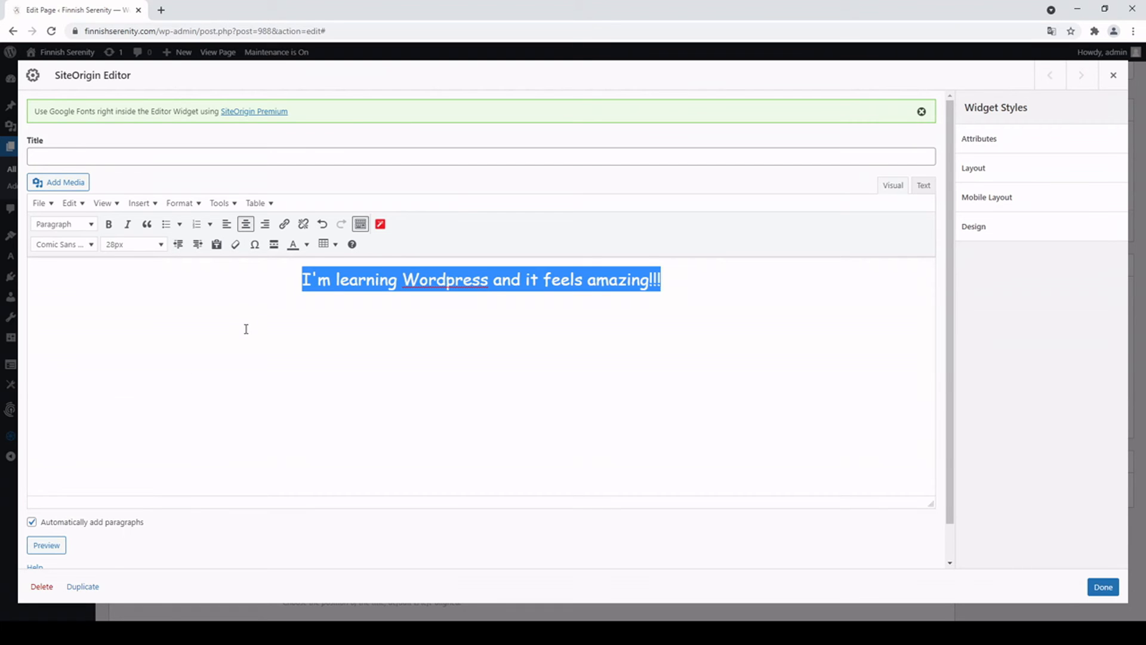
Step: Style the selected sentence as bold purple text in the Heading 2 format
{"action": "left_click", "coordinate": [307, 245]}
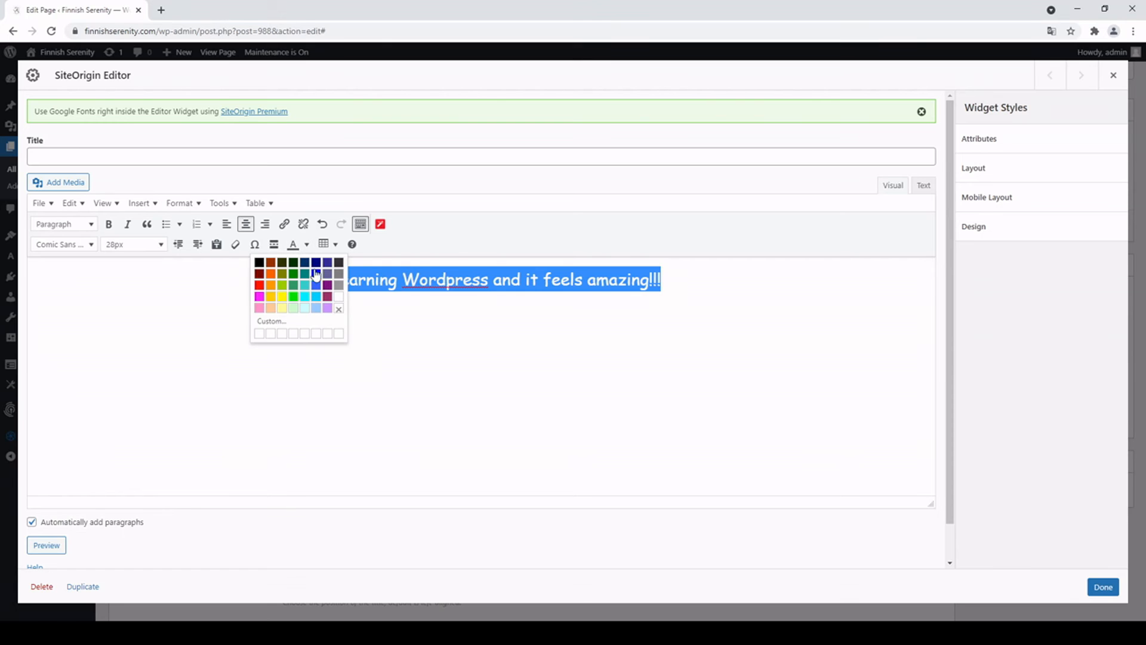
{"action": "left_click", "coordinate": [327, 289]}
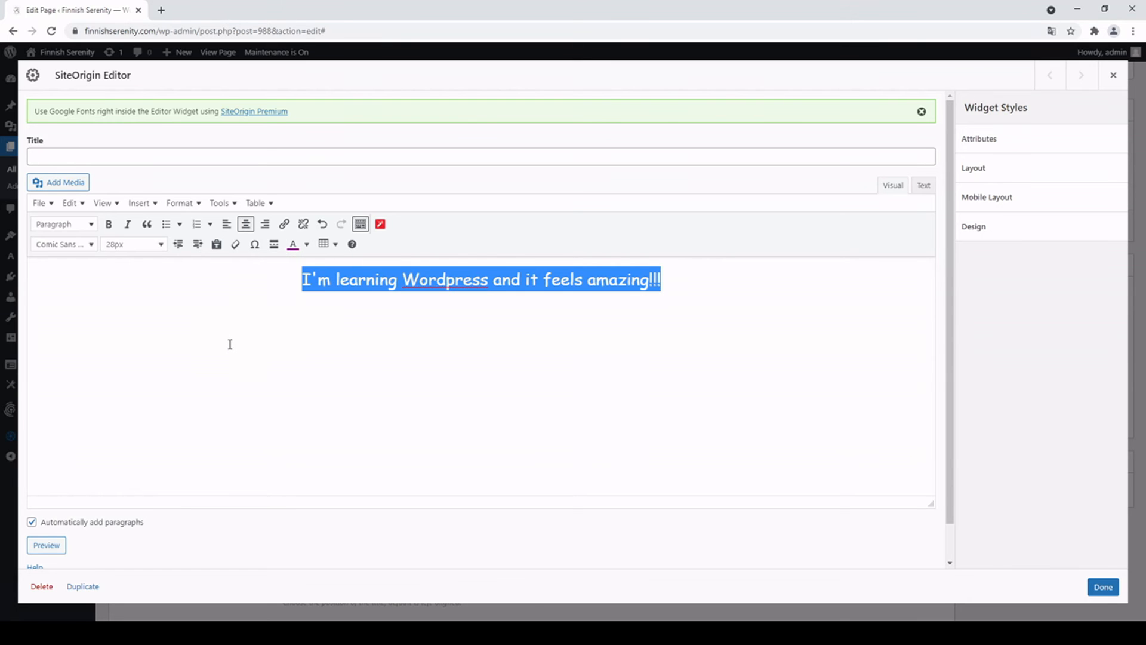
{"action": "left_click", "coordinate": [108, 225]}
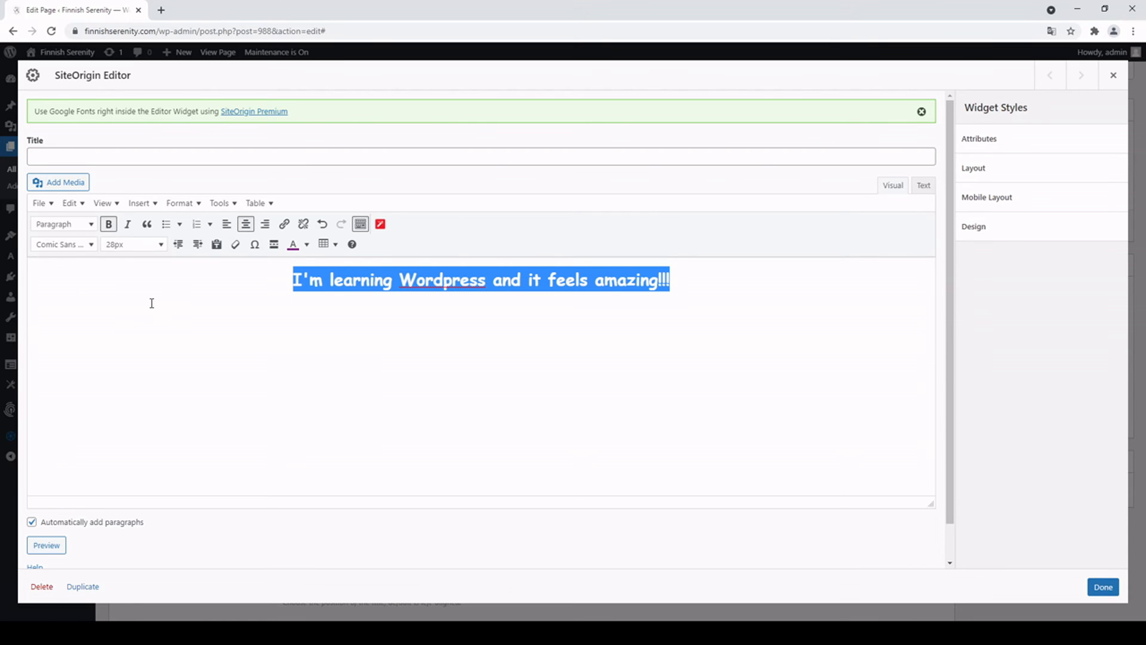
{"action": "left_click", "coordinate": [87, 225]}
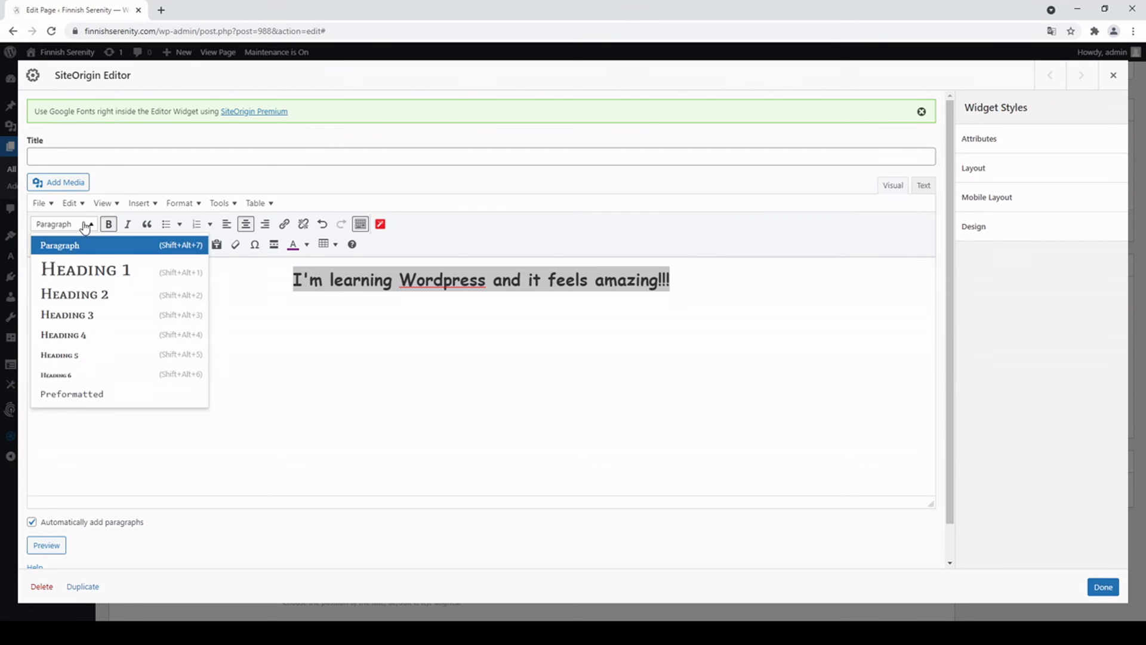
{"action": "left_click", "coordinate": [105, 297]}
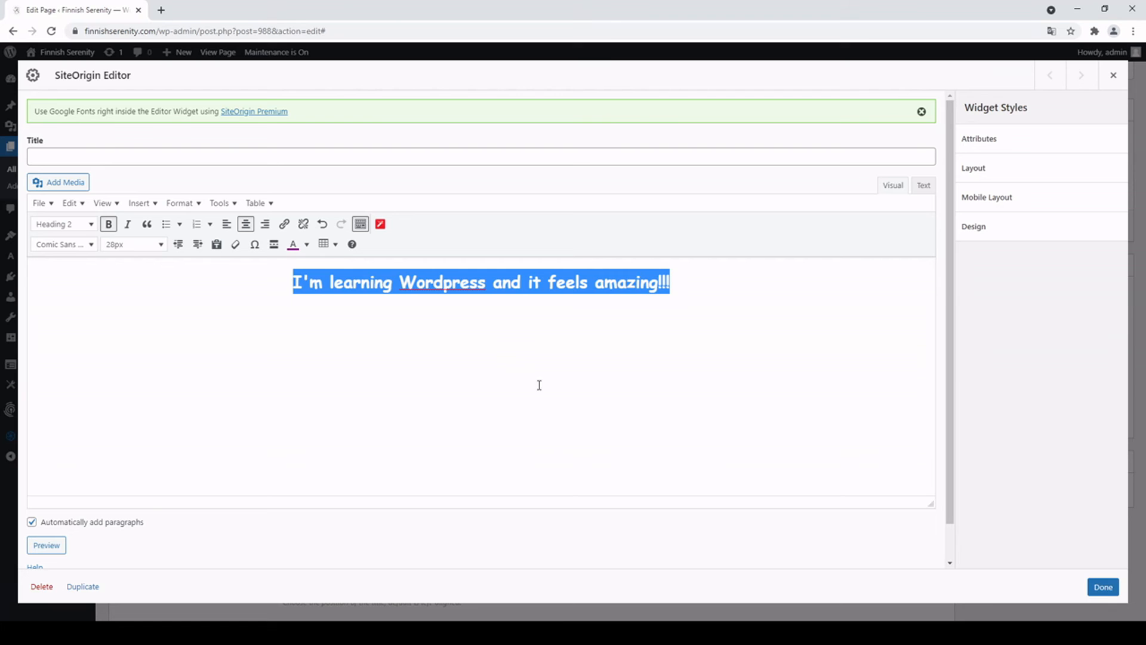
Step: Apply the editor widget and add a SiteOrigin Image widget with the chained-brain picture to the row's first column
{"action": "left_click", "coordinate": [1103, 587]}
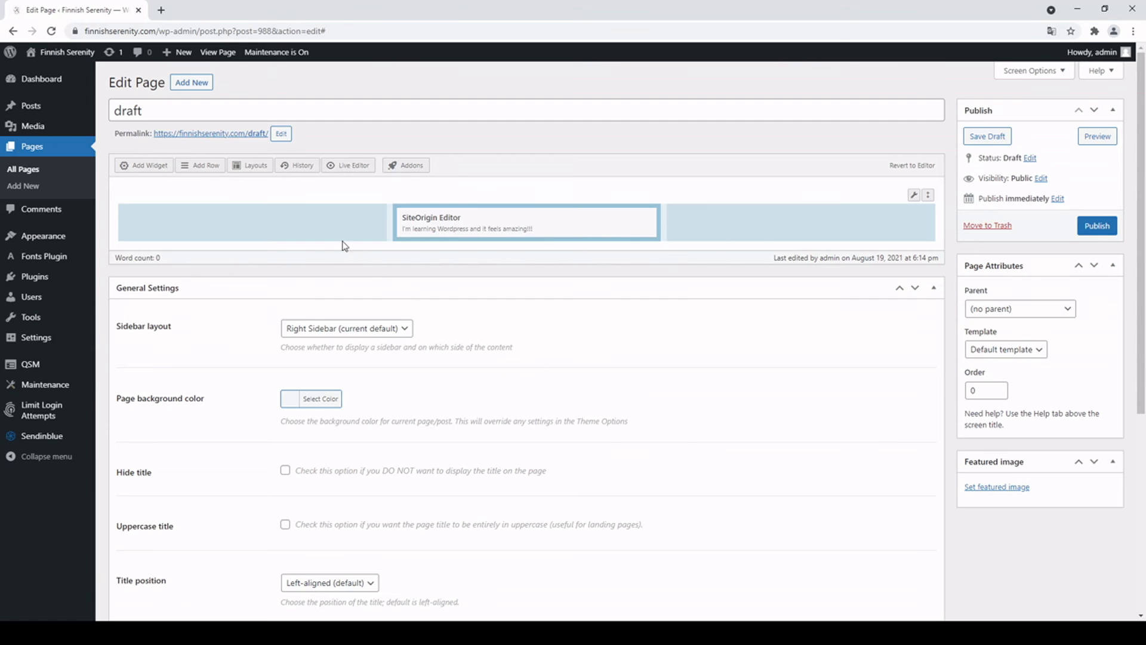
{"action": "left_click", "coordinate": [193, 207]}
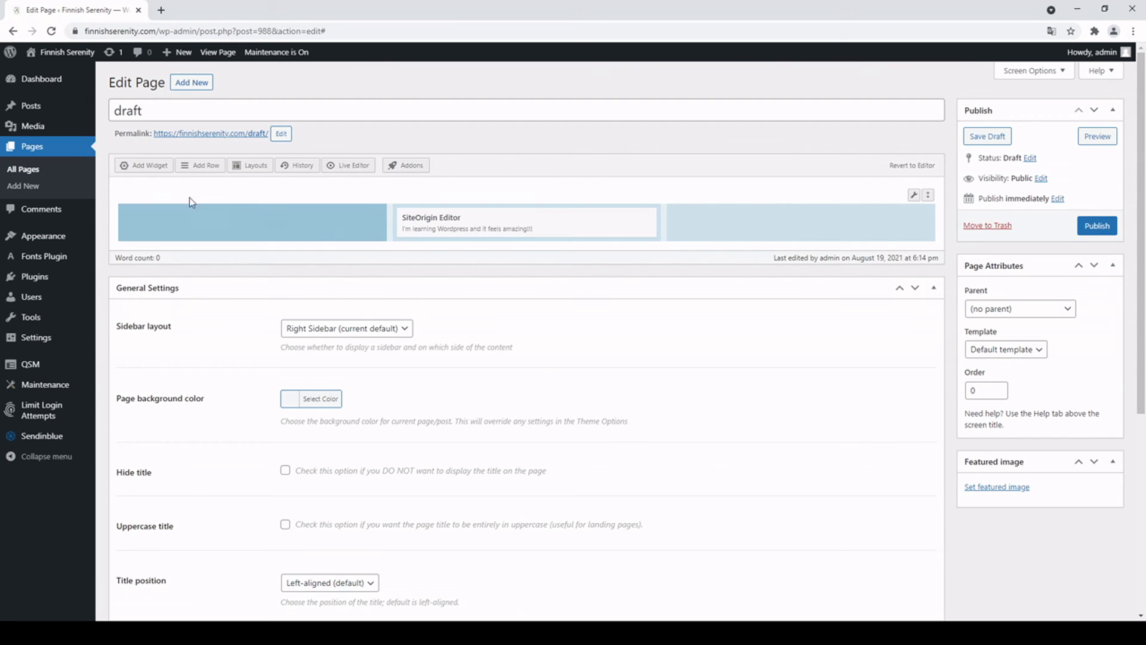
{"action": "left_click", "coordinate": [144, 170]}
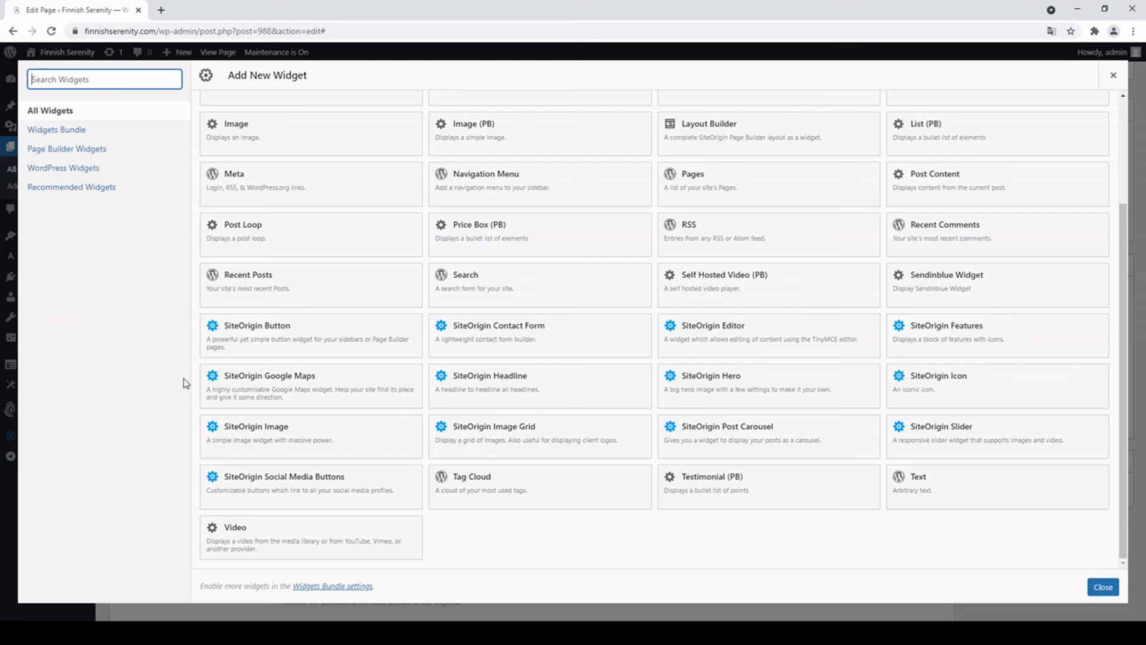
{"action": "left_click", "coordinate": [316, 438]}
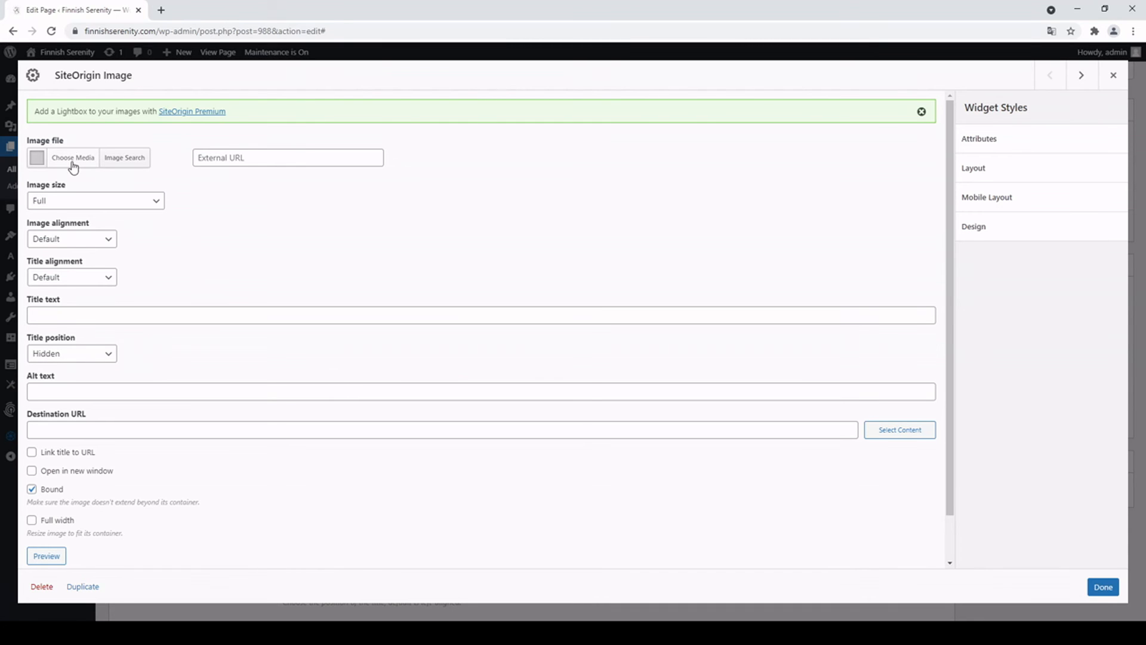
{"action": "left_click", "coordinate": [73, 159]}
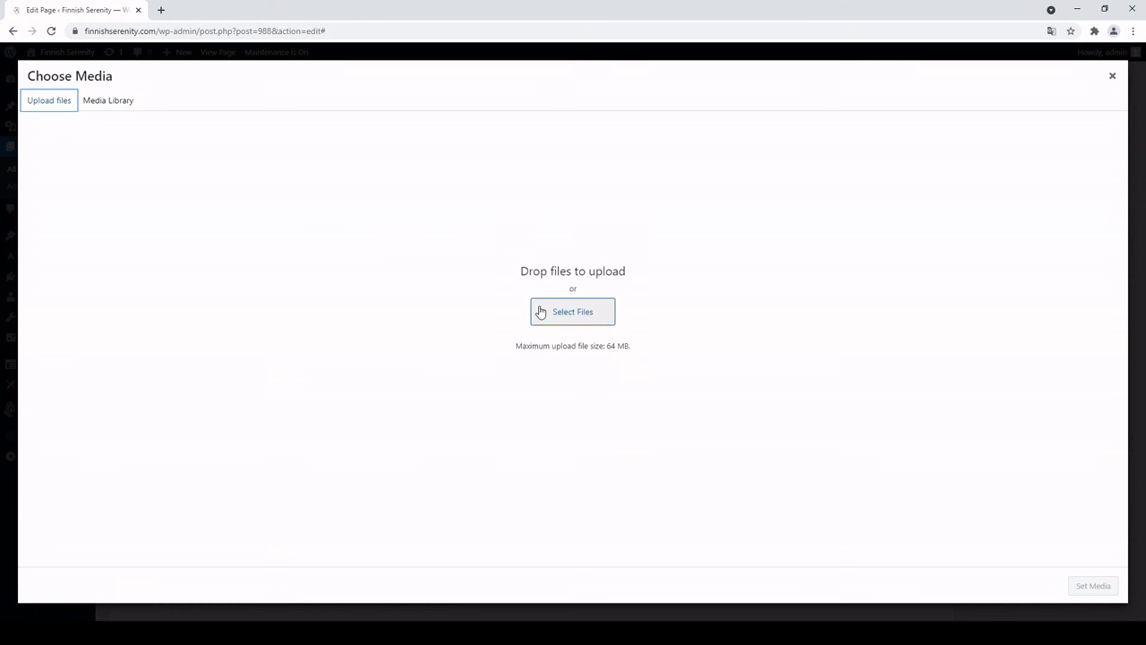
{"action": "left_click", "coordinate": [37, 633]}
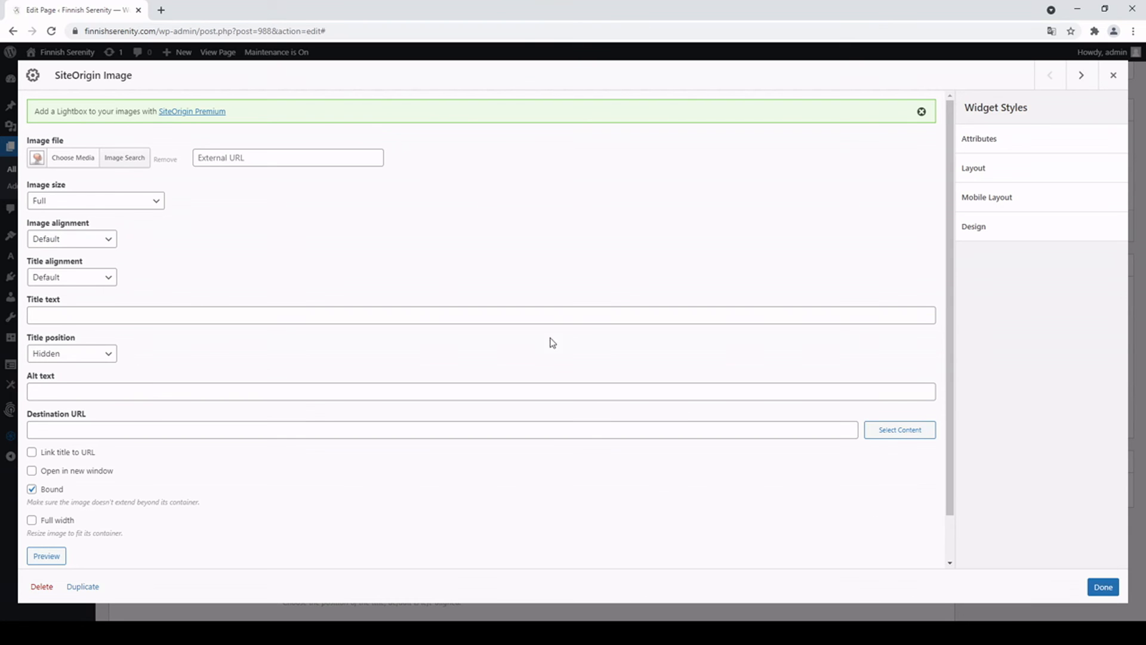
Step: Set the chained-brain picture's image size to medium and apply the widget
{"action": "left_click", "coordinate": [140, 208]}
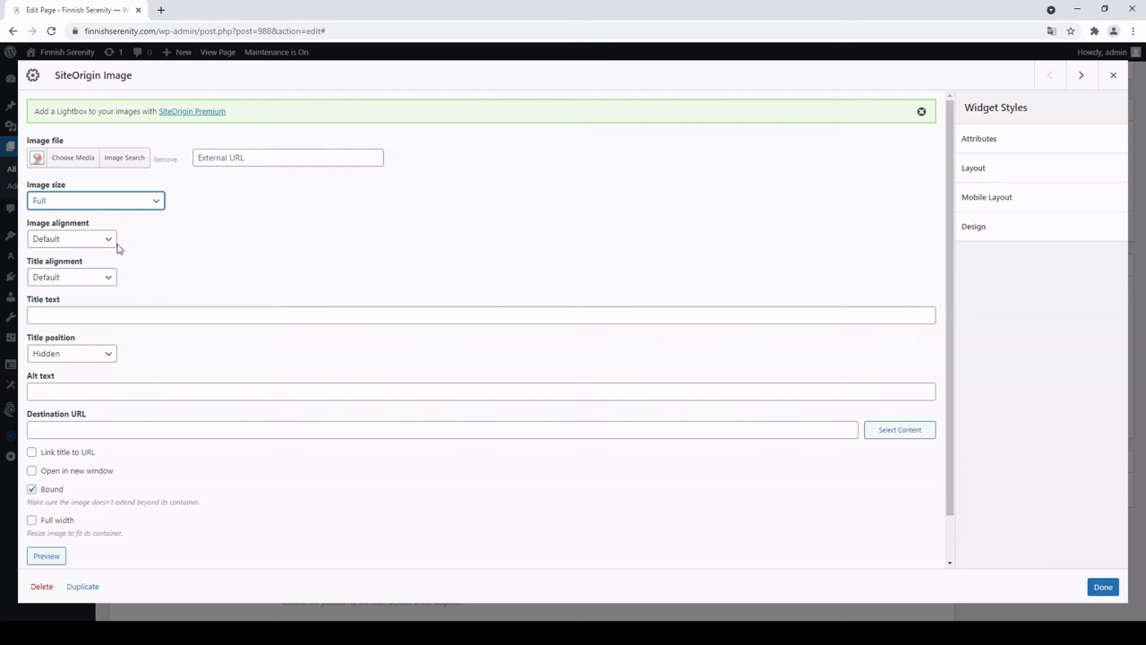
{"action": "key", "text": "Down"}
{"action": "key", "text": "Down"}
{"action": "left_click", "coordinate": [1104, 586]}
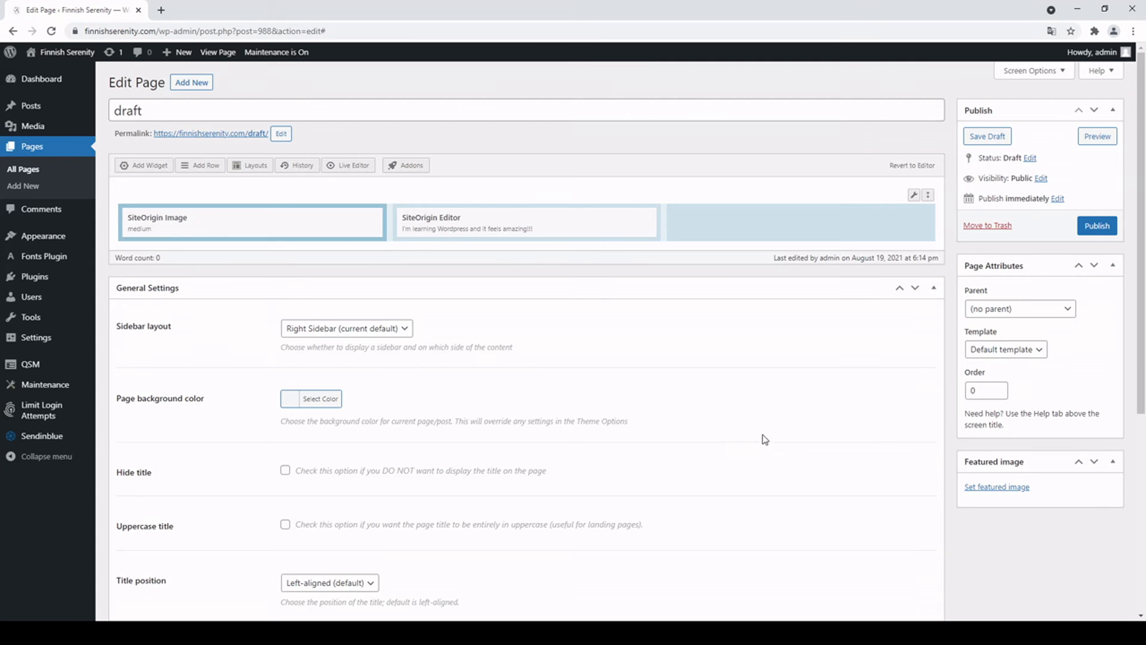
Step: Add a SiteOrigin Image widget to the row's third column with the "Every day can be the best of your life" picture at medium_large size
{"action": "left_click", "coordinate": [764, 226]}
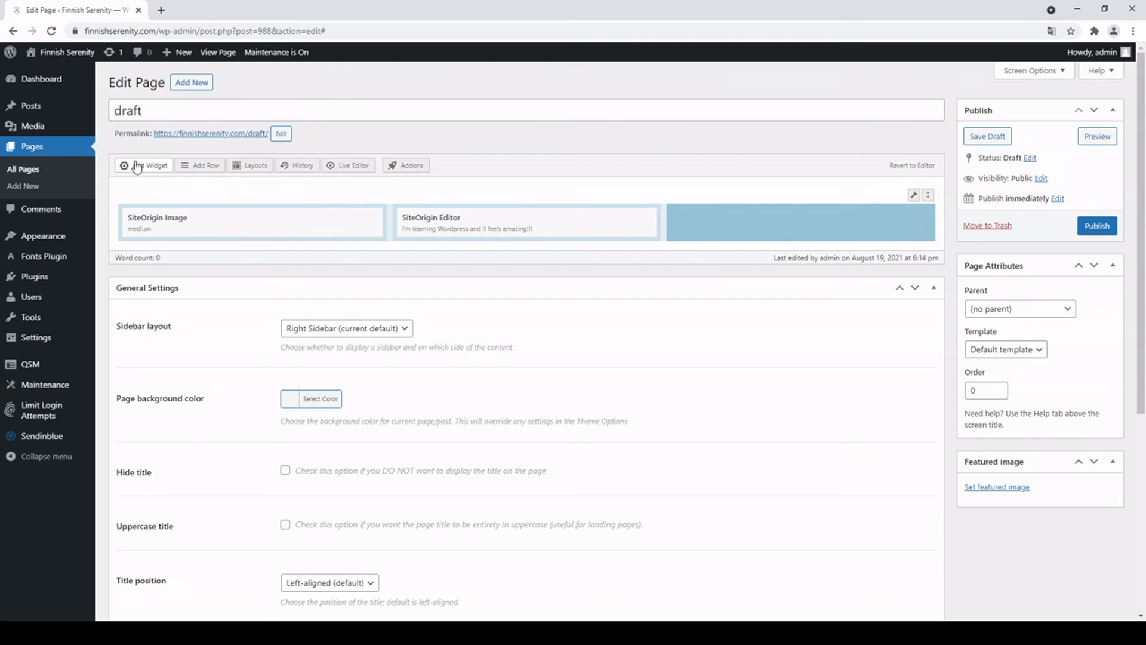
{"action": "left_click", "coordinate": [139, 167]}
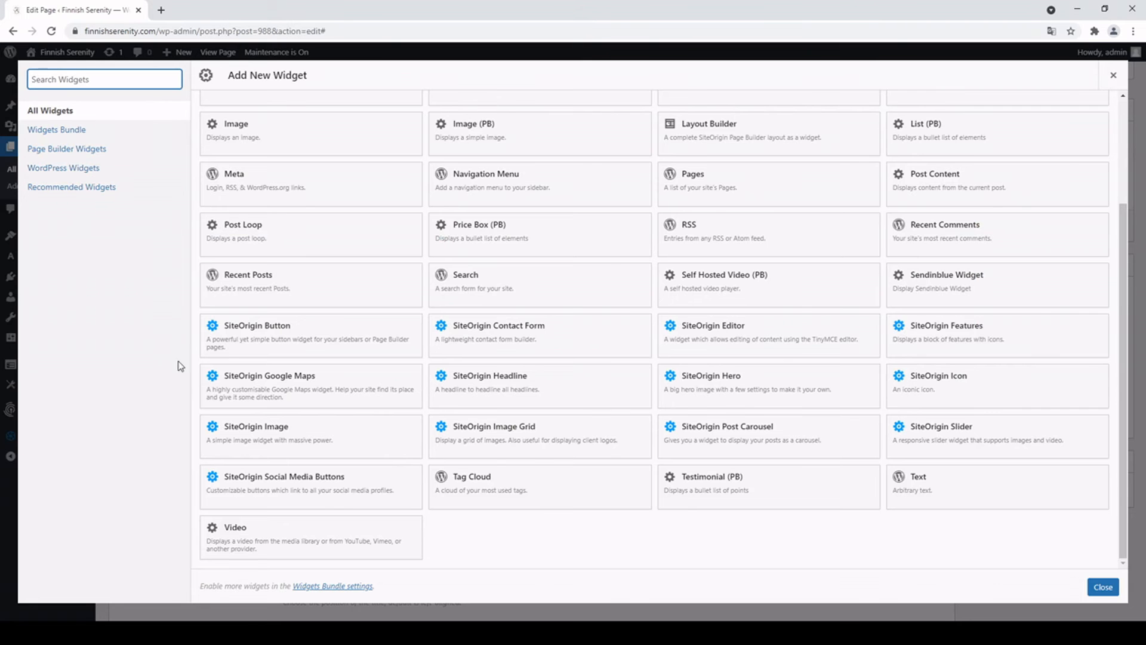
{"action": "left_click", "coordinate": [295, 443]}
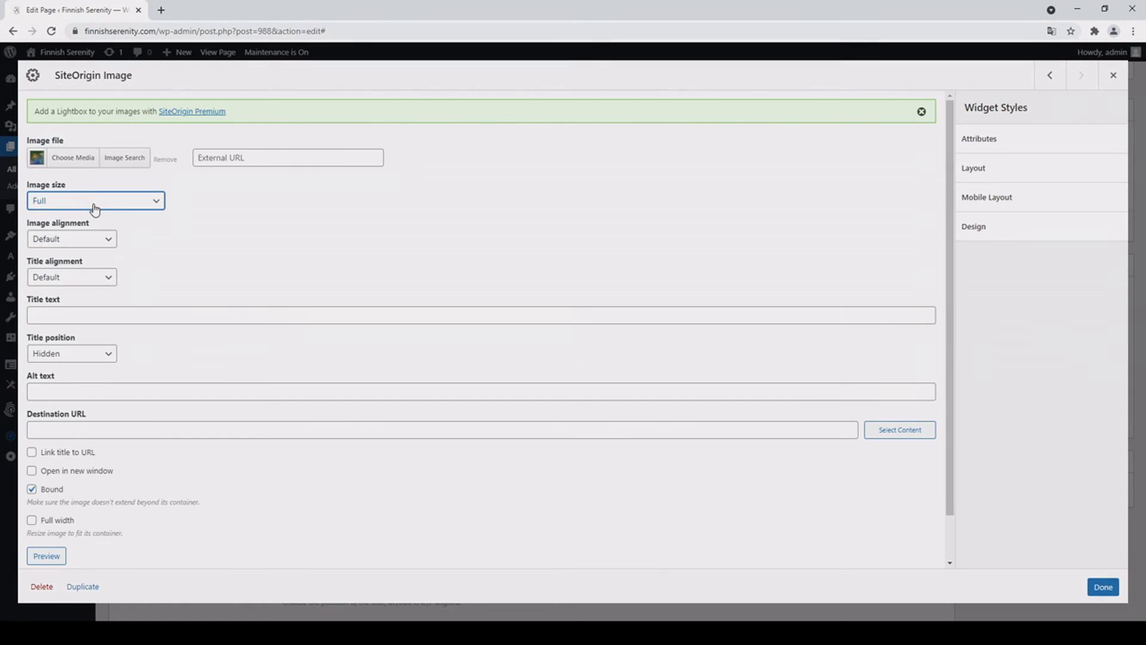
{"action": "left_click", "coordinate": [94, 203]}
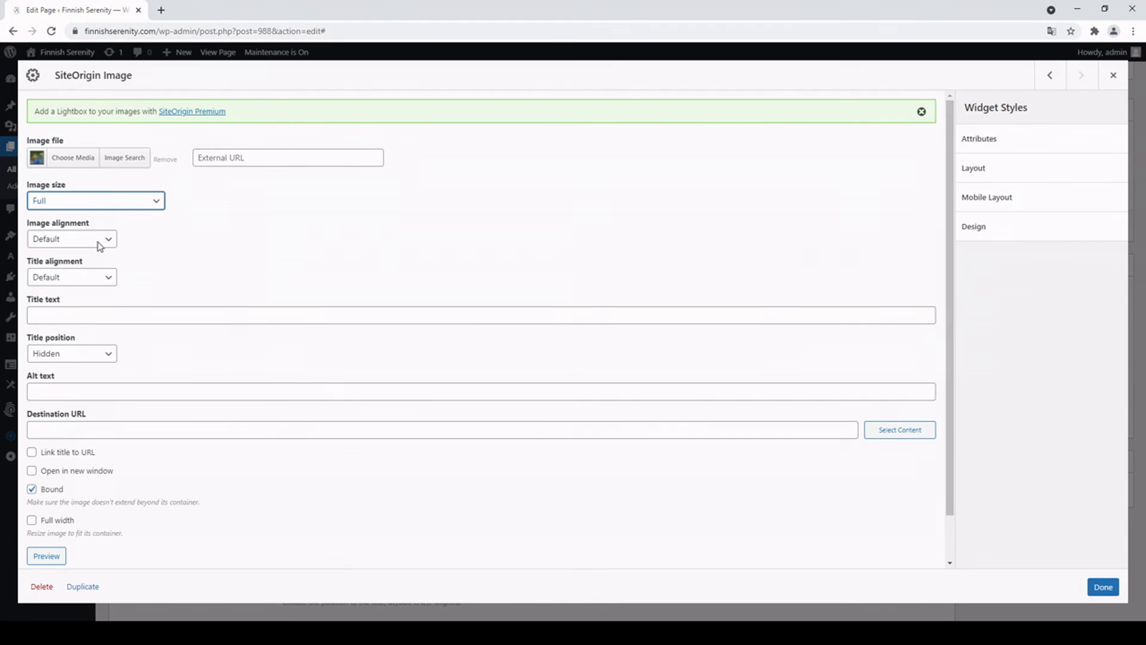
{"action": "left_click", "coordinate": [111, 266]}
{"action": "left_click", "coordinate": [1104, 588]}
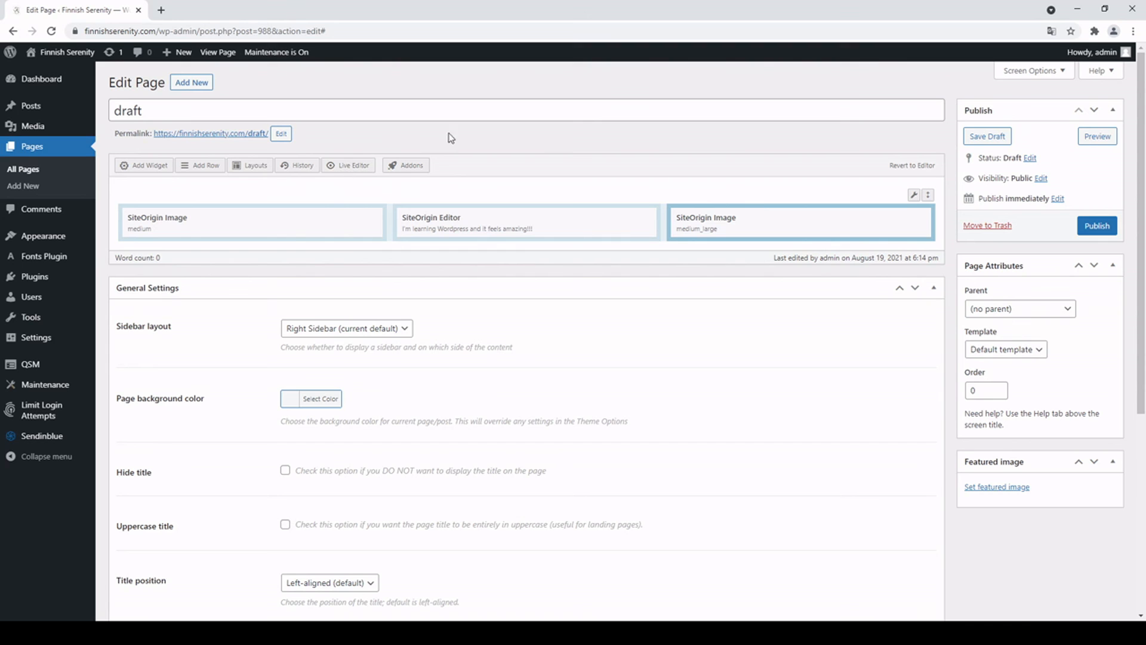
Step: Preview the draft page, examine how the two images and the centred sentence are laid out, and return to editing
{"action": "left_click", "coordinate": [1098, 141]}
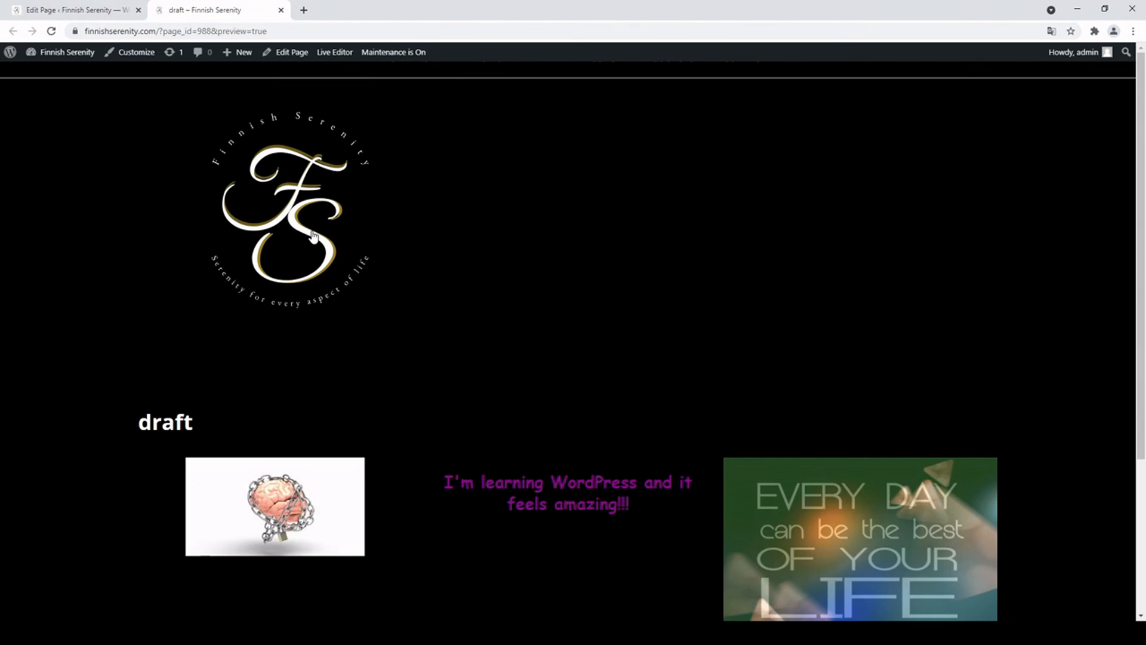
{"action": "scroll", "coordinate": [424, 353], "scroll_direction": "down", "scroll_amount": 4}
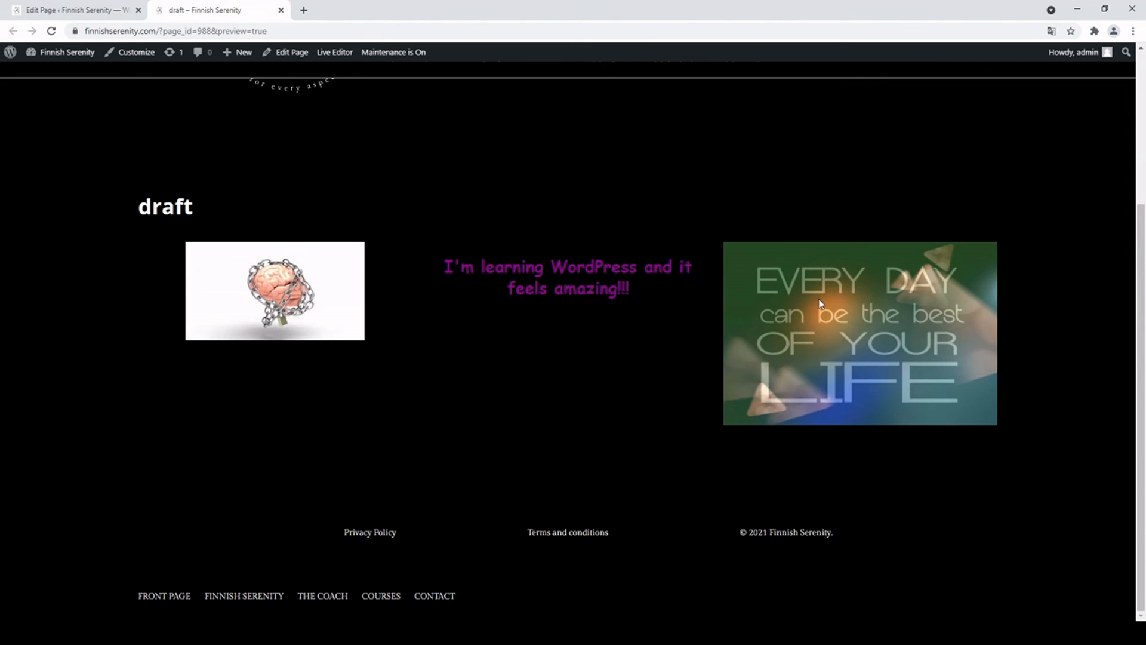
{"action": "scroll", "coordinate": [276, 306], "scroll_direction": "up", "scroll_amount": 4}
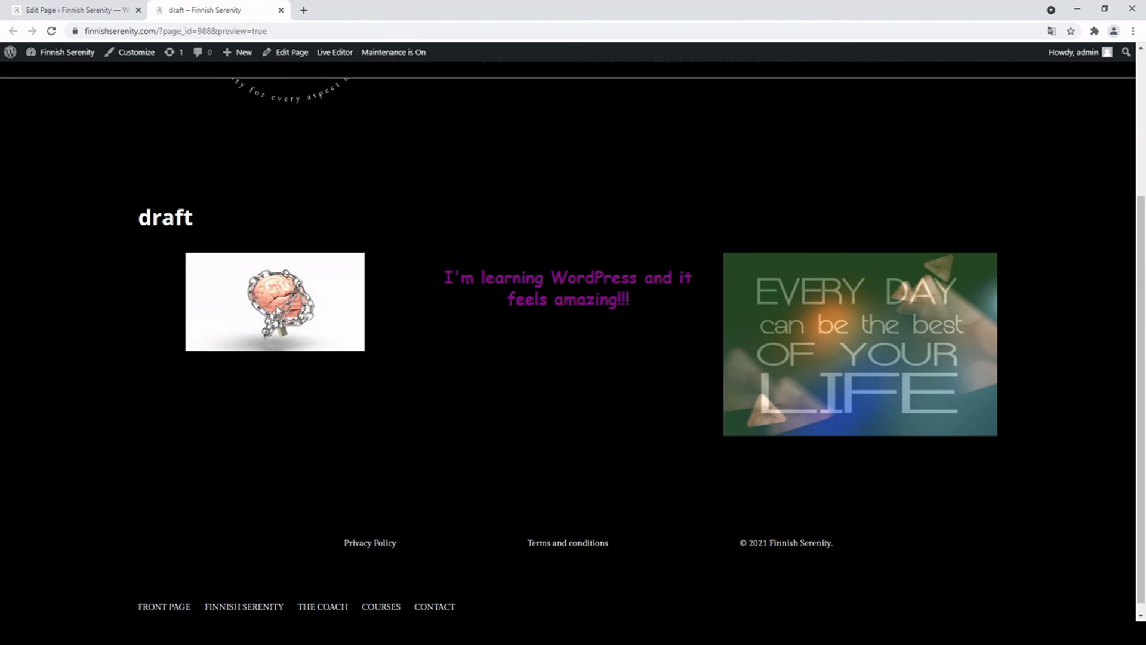
{"action": "left_click", "coordinate": [281, 10]}
Step: Check the three-column row in the Live Editor, close it without edits, and save the page as a draft
{"action": "left_click", "coordinate": [345, 171]}
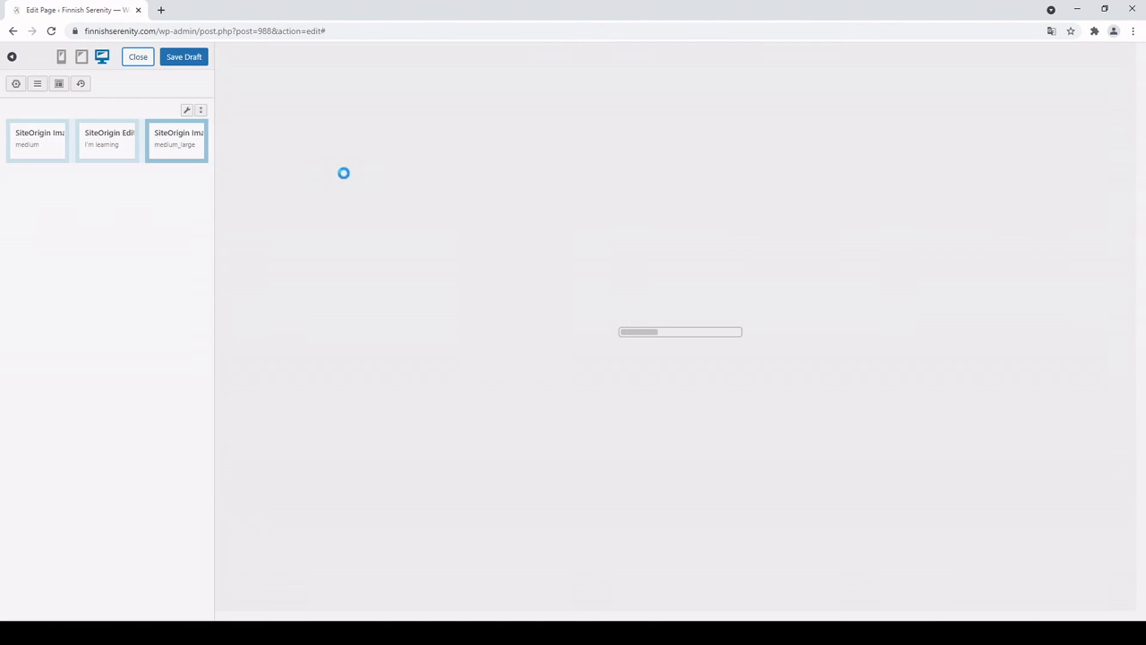
{"action": "scroll", "coordinate": [338, 359], "scroll_direction": "down", "scroll_amount": 2}
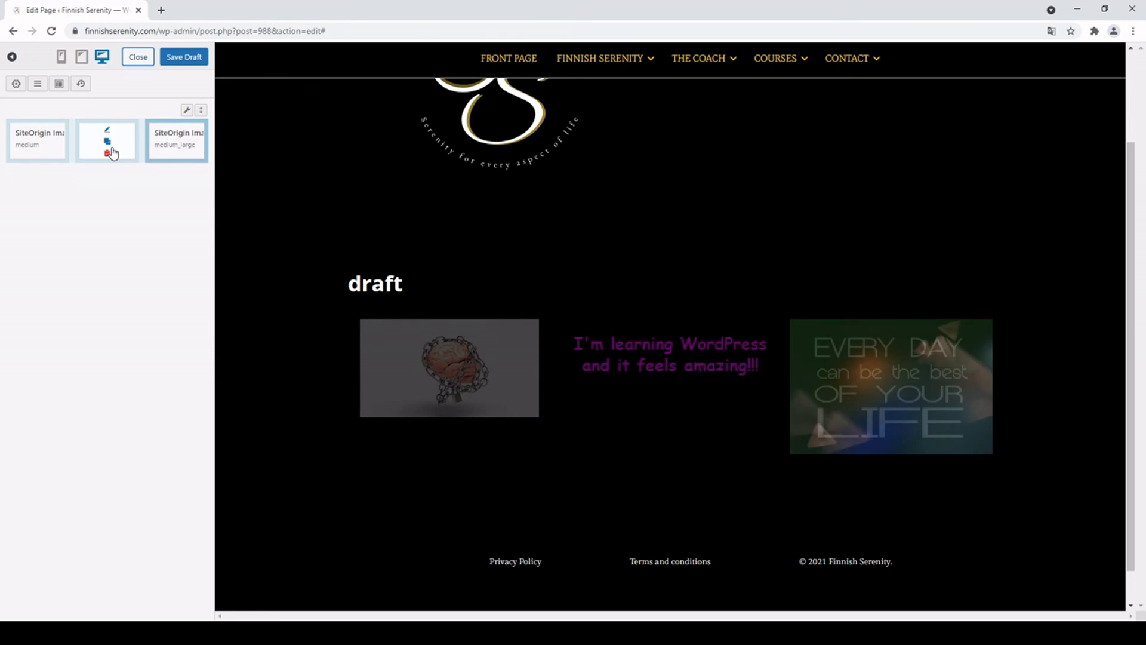
{"action": "left_click", "coordinate": [136, 61]}
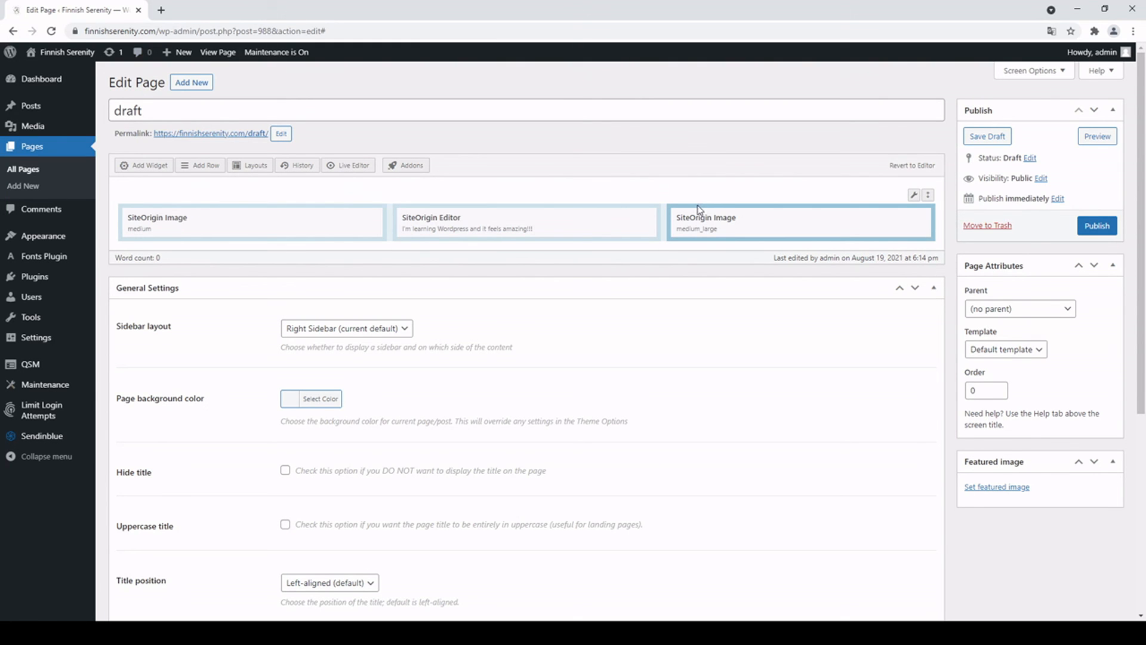
{"action": "left_click", "coordinate": [989, 140]}
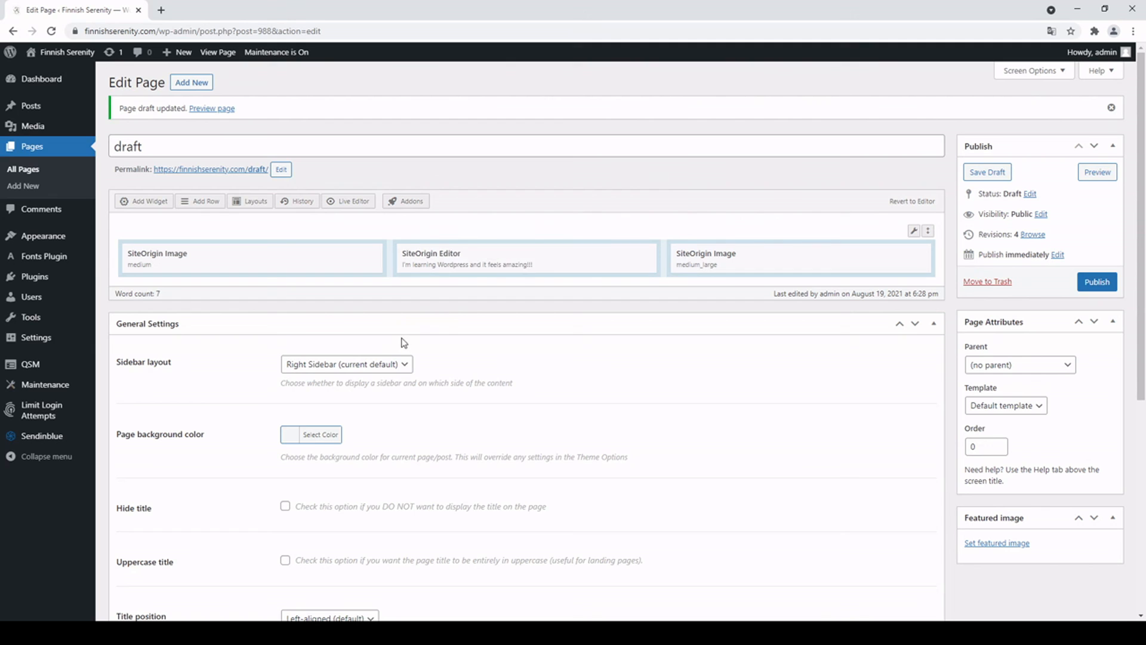
Step: Open the theme customization options of the site's Appearance section
{"action": "mouse_move", "coordinate": [82, 264]}
{"action": "mouse_move", "coordinate": [39, 242]}
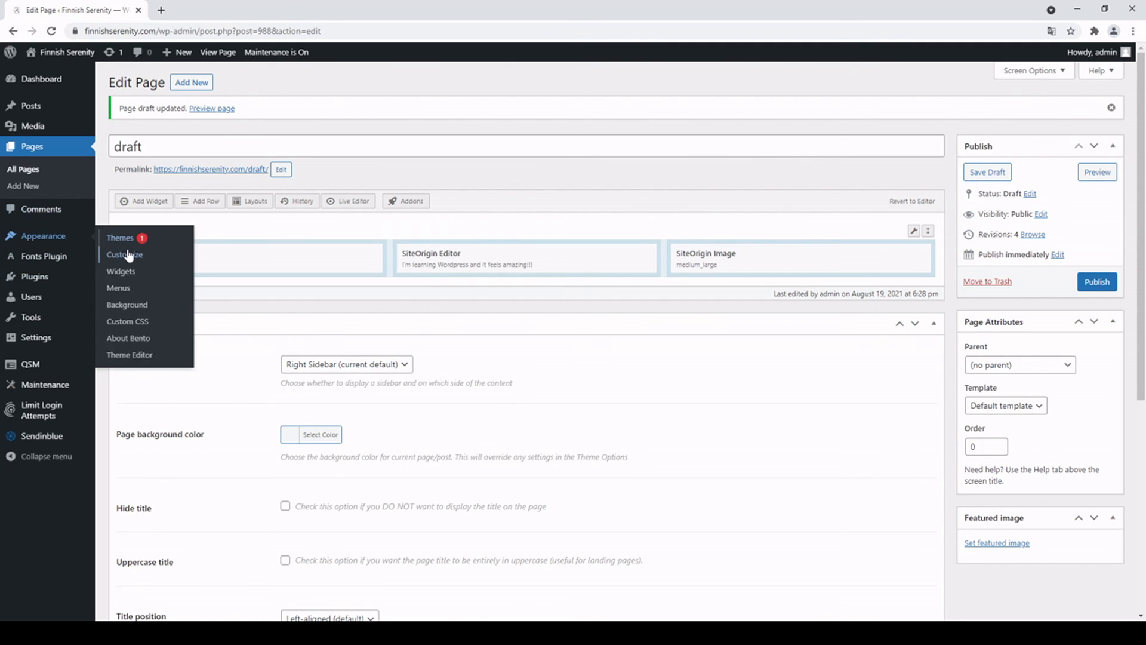